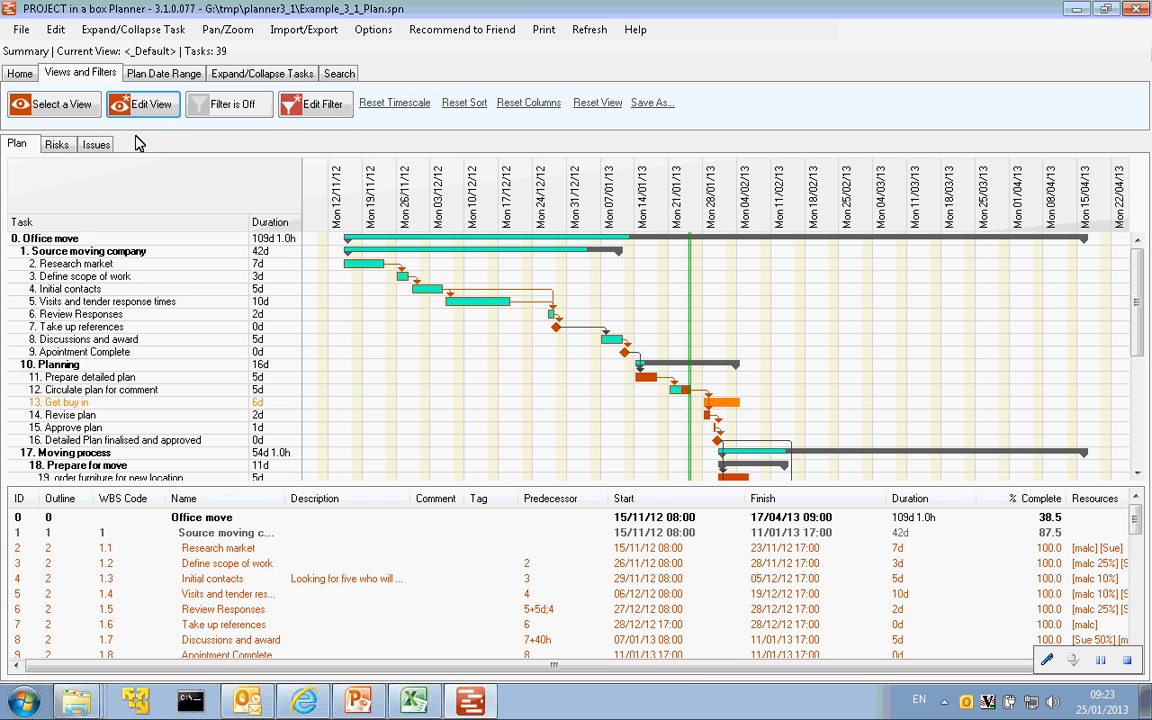
# Add a new milestone to the plan with task 38, Moving reception and meeting rooms, as its single predecessor, and select it in the chart.
pyautogui.click(20, 72)
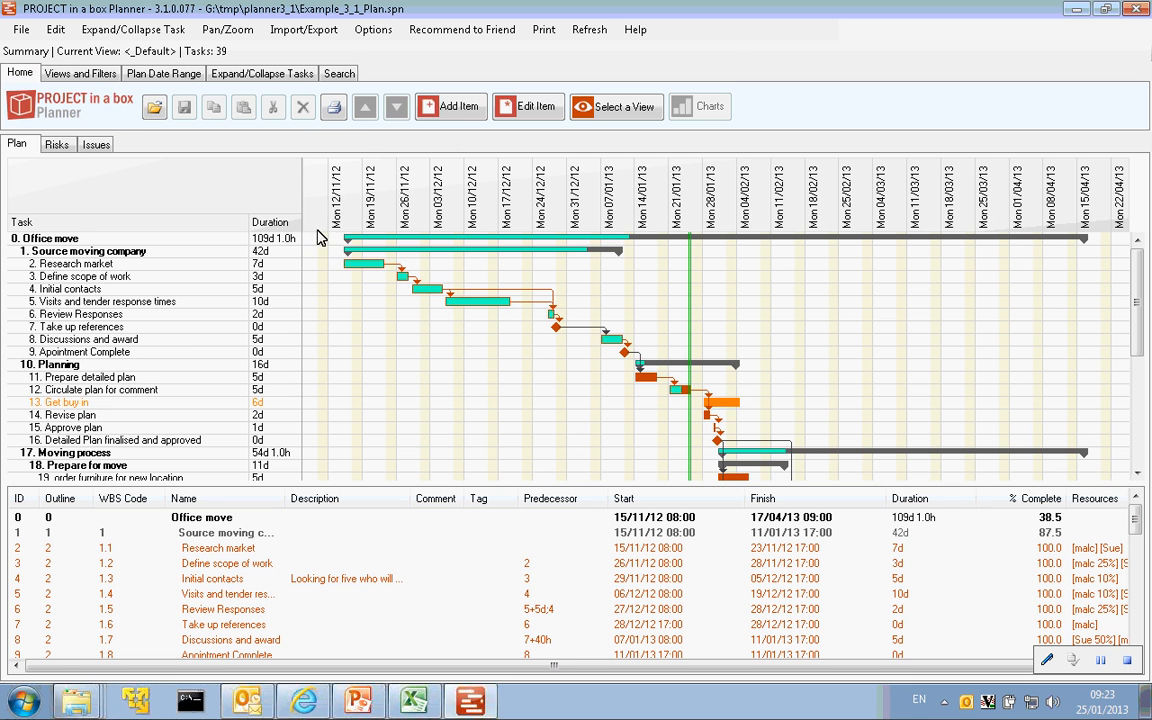
pyautogui.click(455, 108)
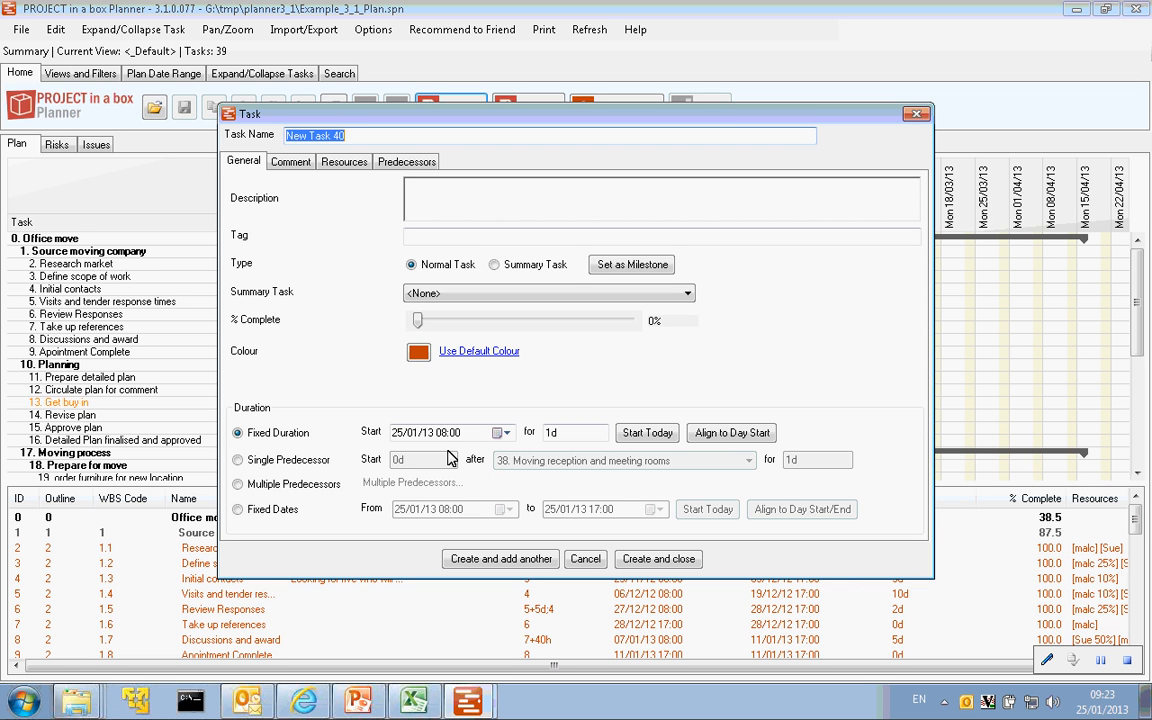
pyautogui.click(240, 460)
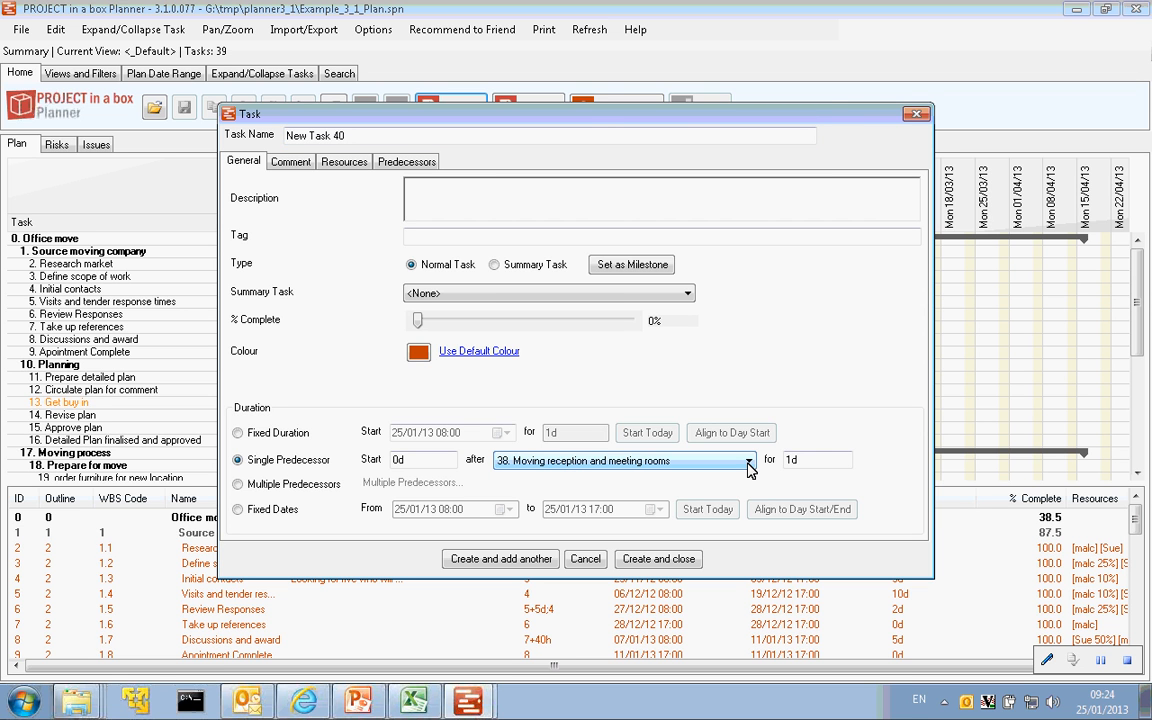
pyautogui.click(749, 462)
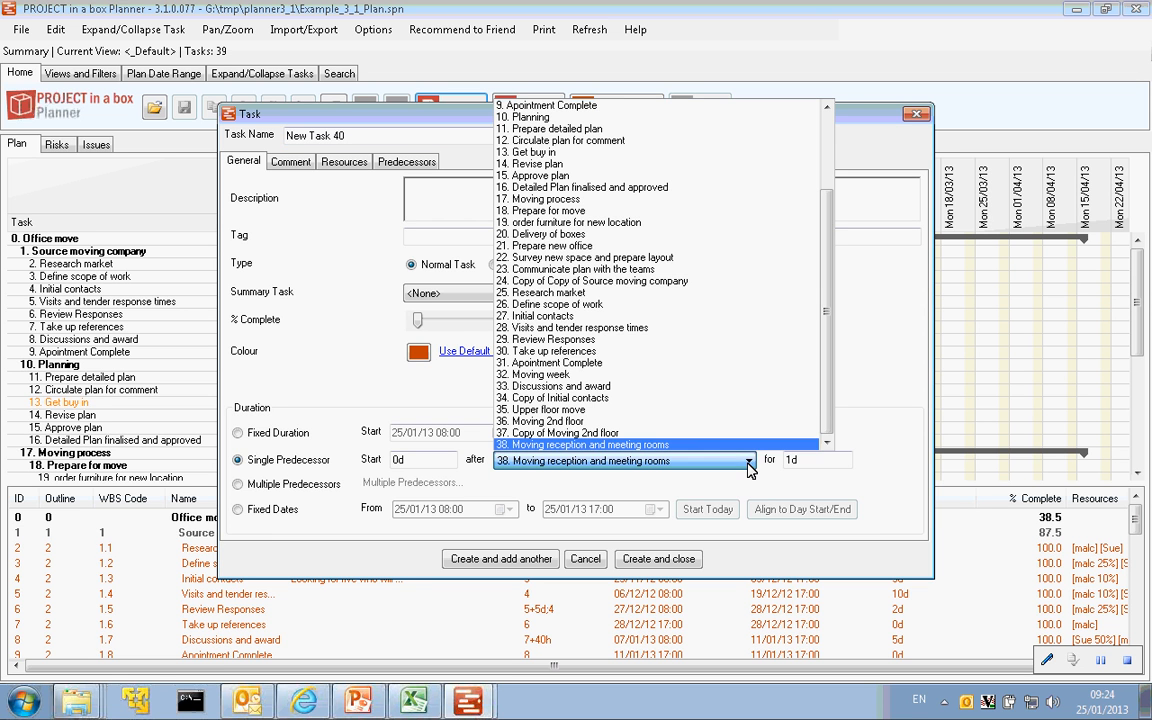
pyautogui.click(792, 461)
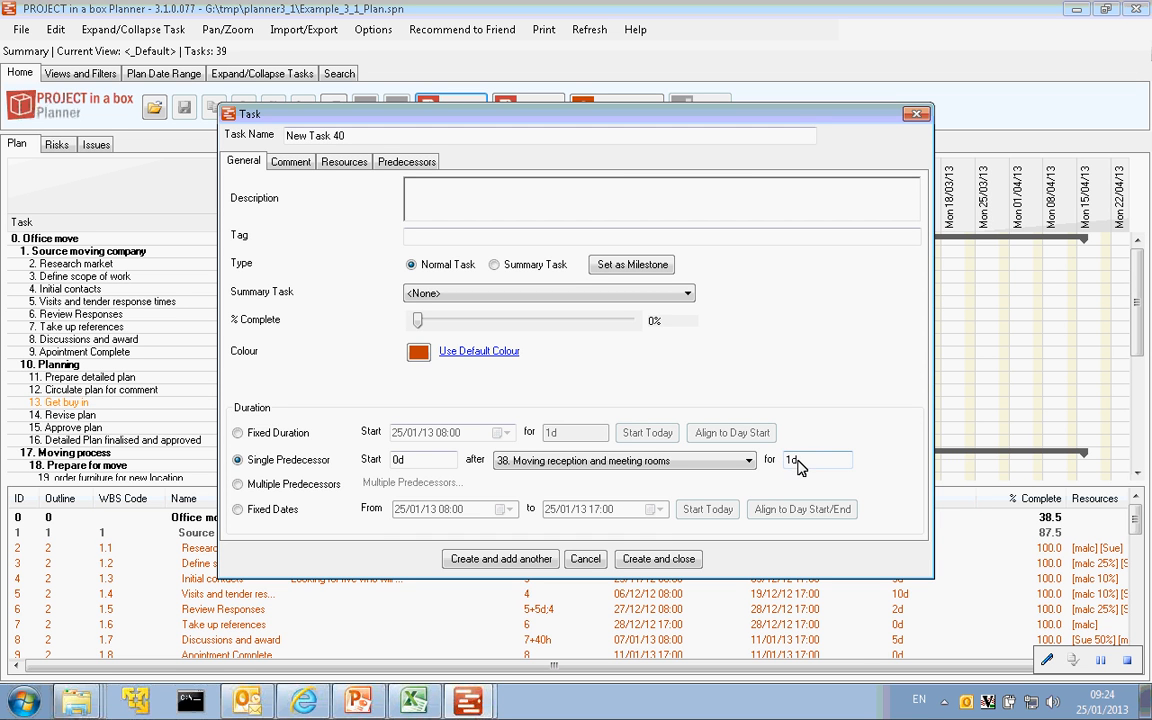
pyautogui.click(636, 272)
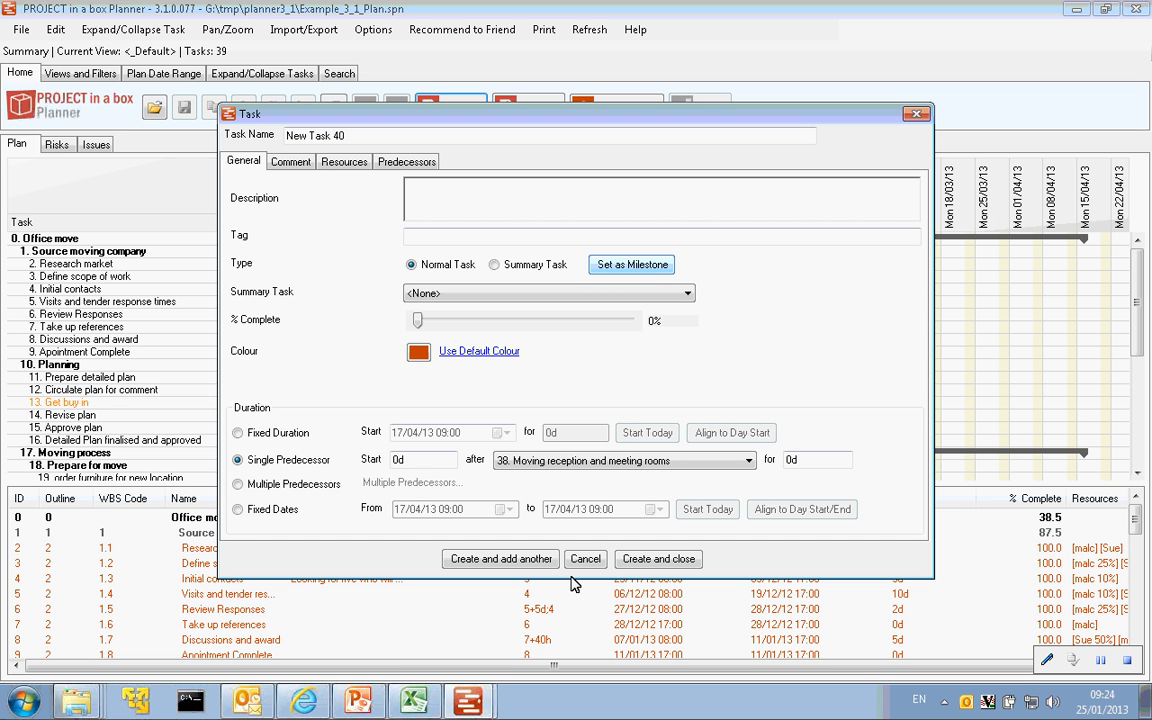
pyautogui.click(658, 559)
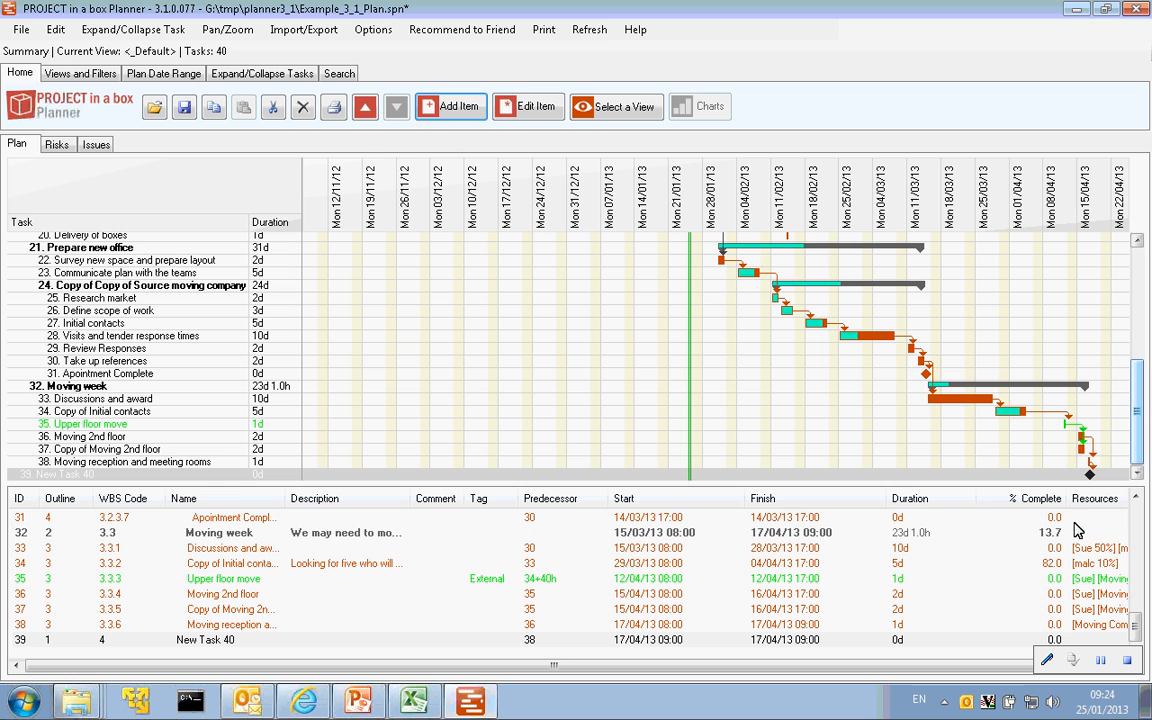
pyautogui.click(1067, 451)
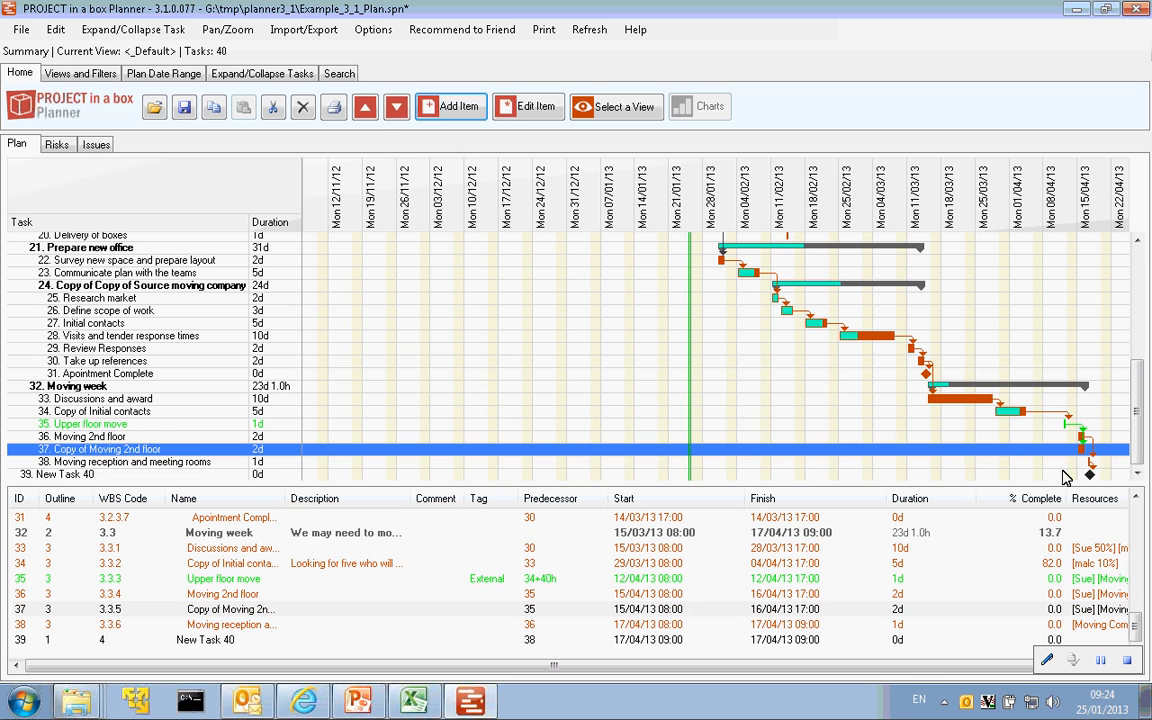
pyautogui.click(1090, 476)
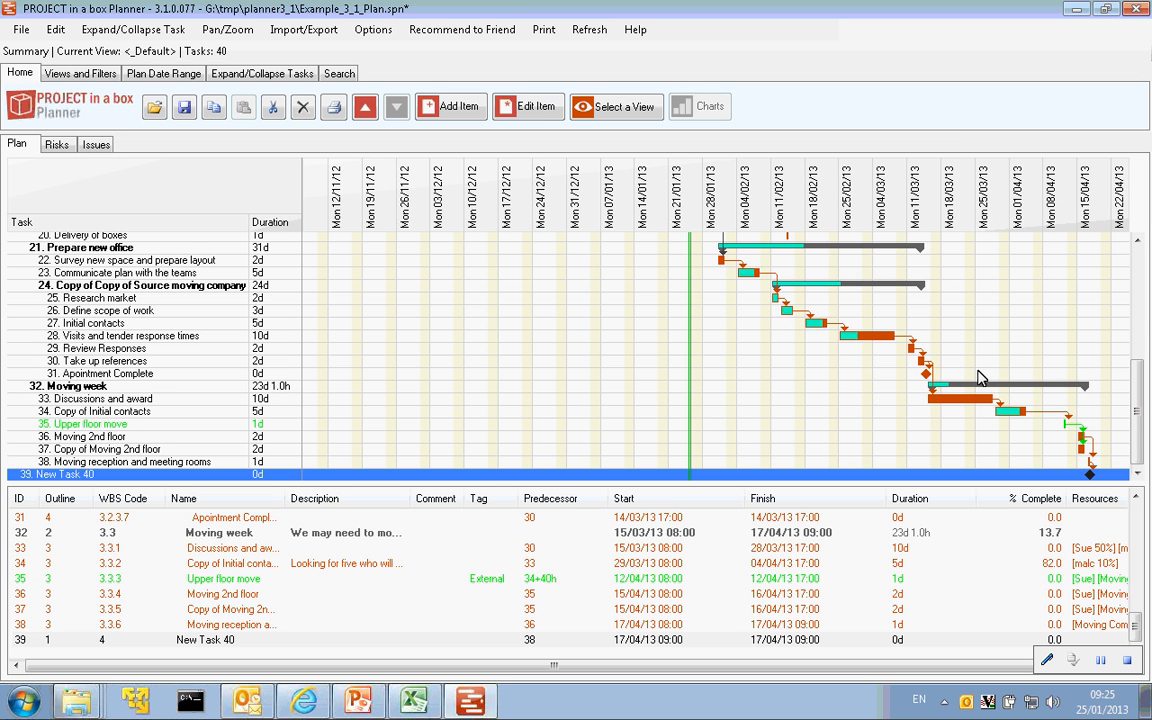
# Change the colour of task 26, Define scope of work, to bright green.
pyautogui.moveTo(1138, 403); pyautogui.dragTo(1062, 337)
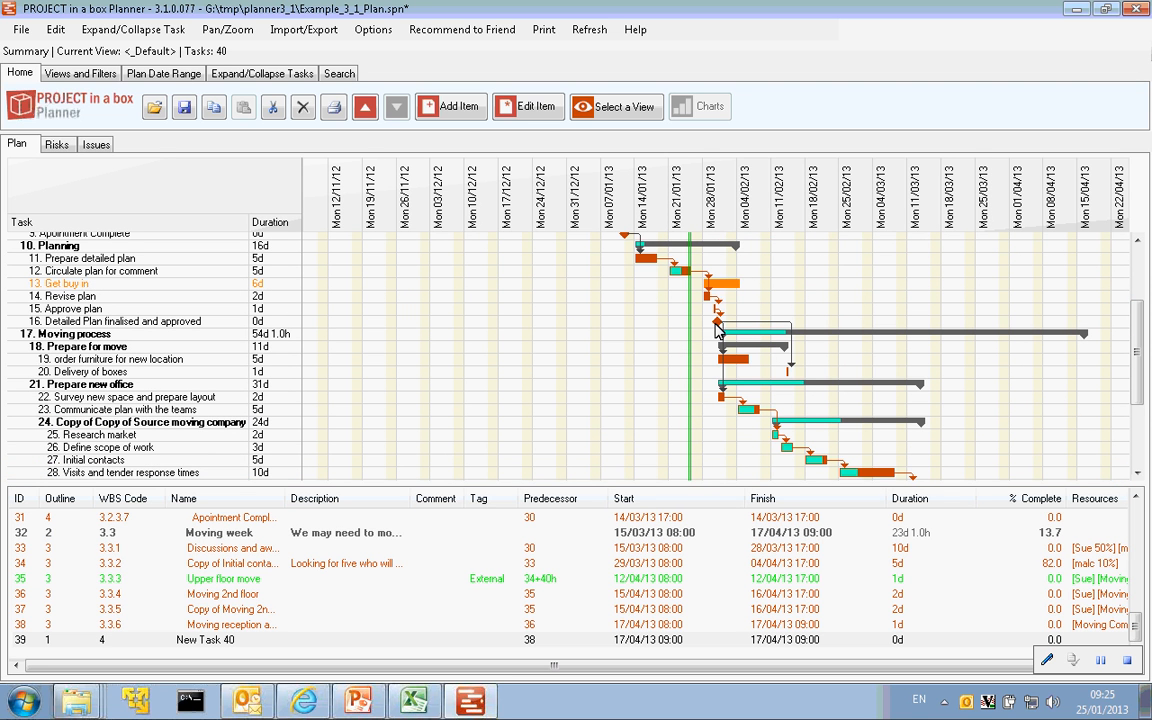
pyautogui.click(789, 450)
pyautogui.doubleClick(791, 455)
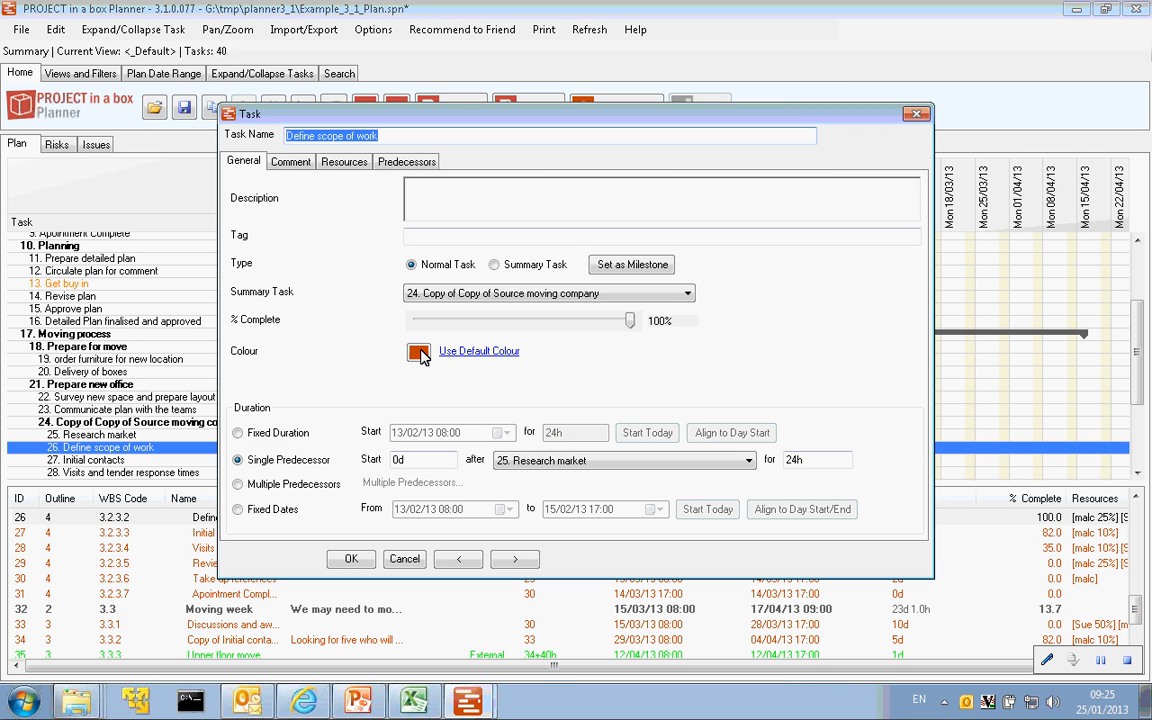
pyautogui.click(415, 352)
pyautogui.click(540, 222)
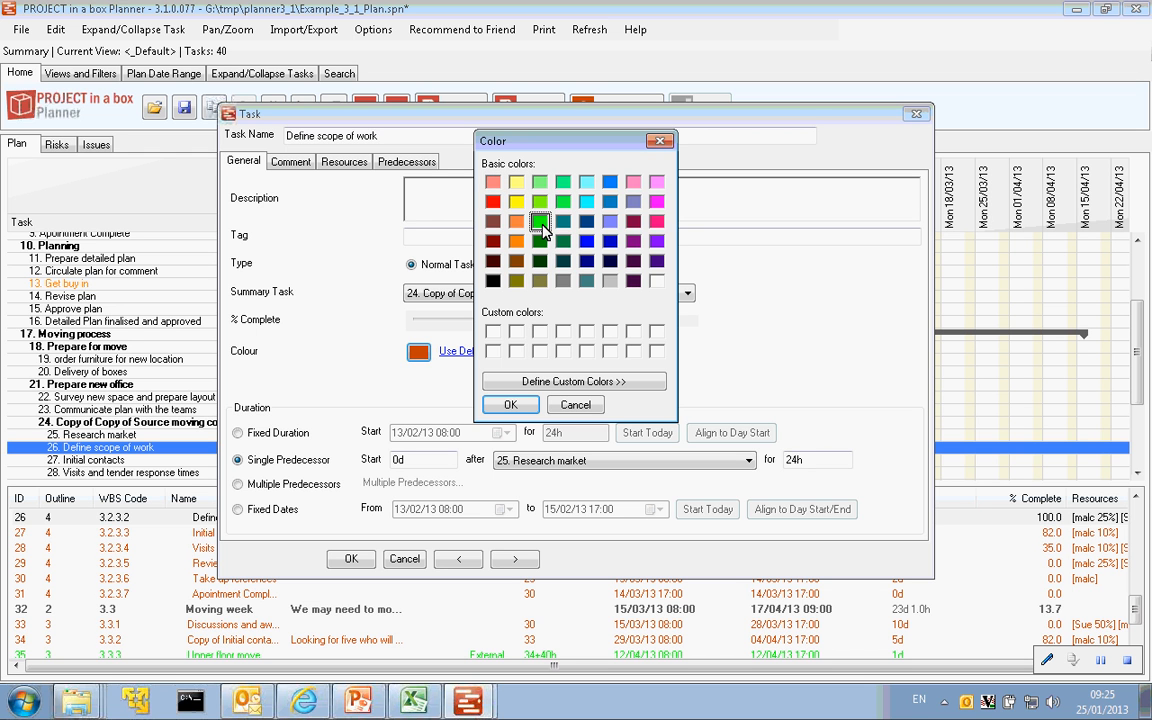
pyautogui.click(510, 404)
pyautogui.click(351, 559)
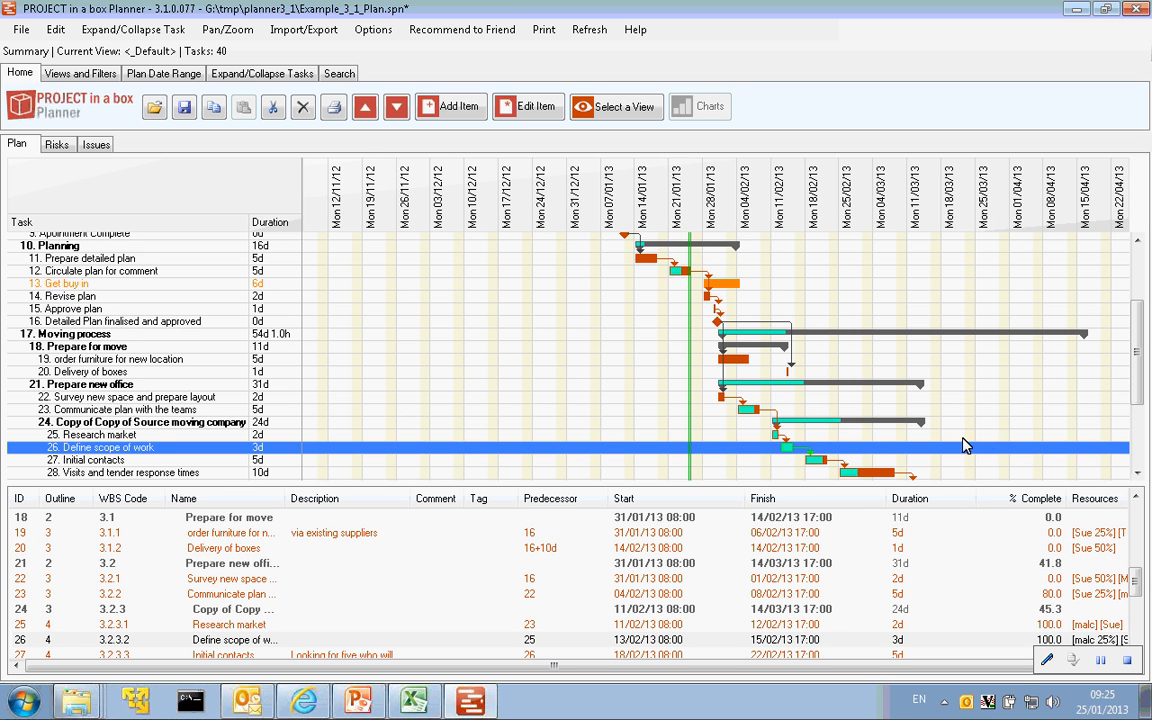
pyautogui.click(871, 440)
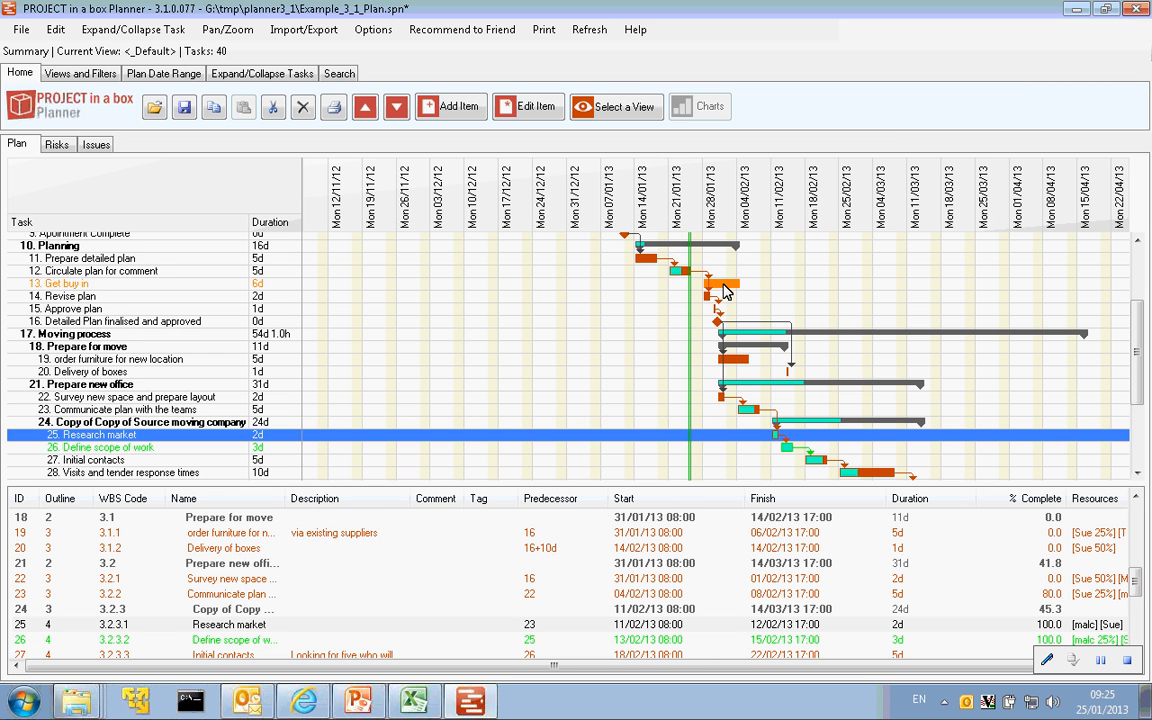
# Change the colour of the Moving process summary task to dark teal.
pyautogui.click(848, 332)
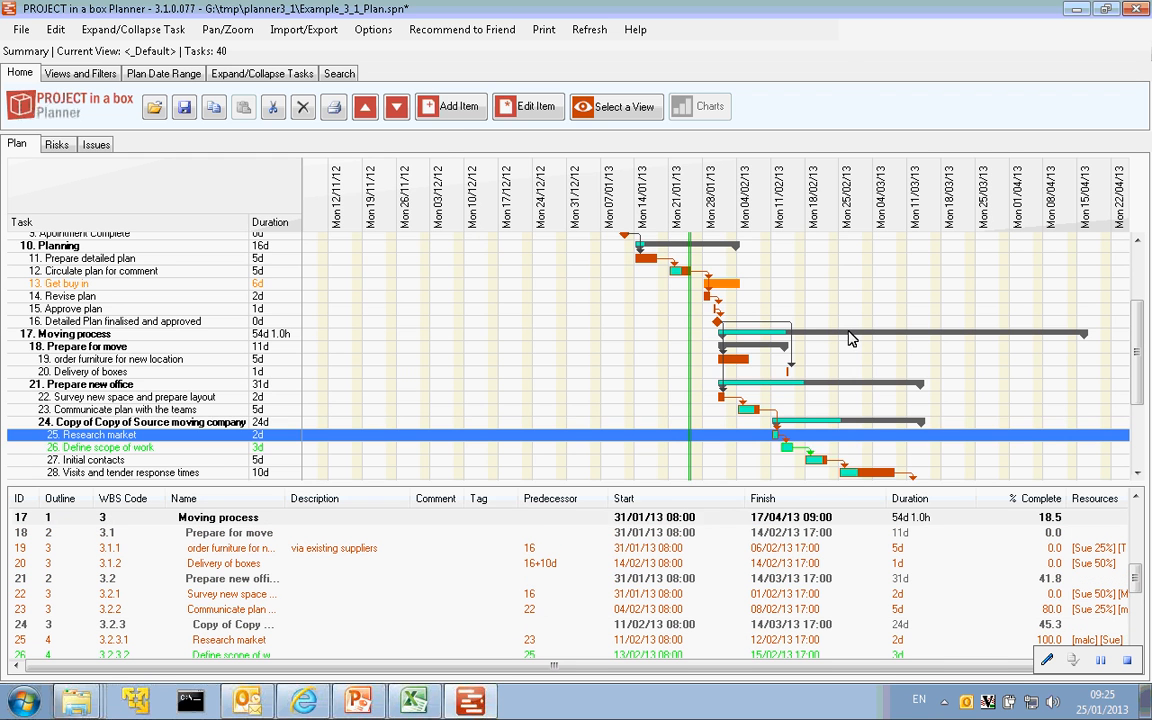
pyautogui.doubleClick(848, 336)
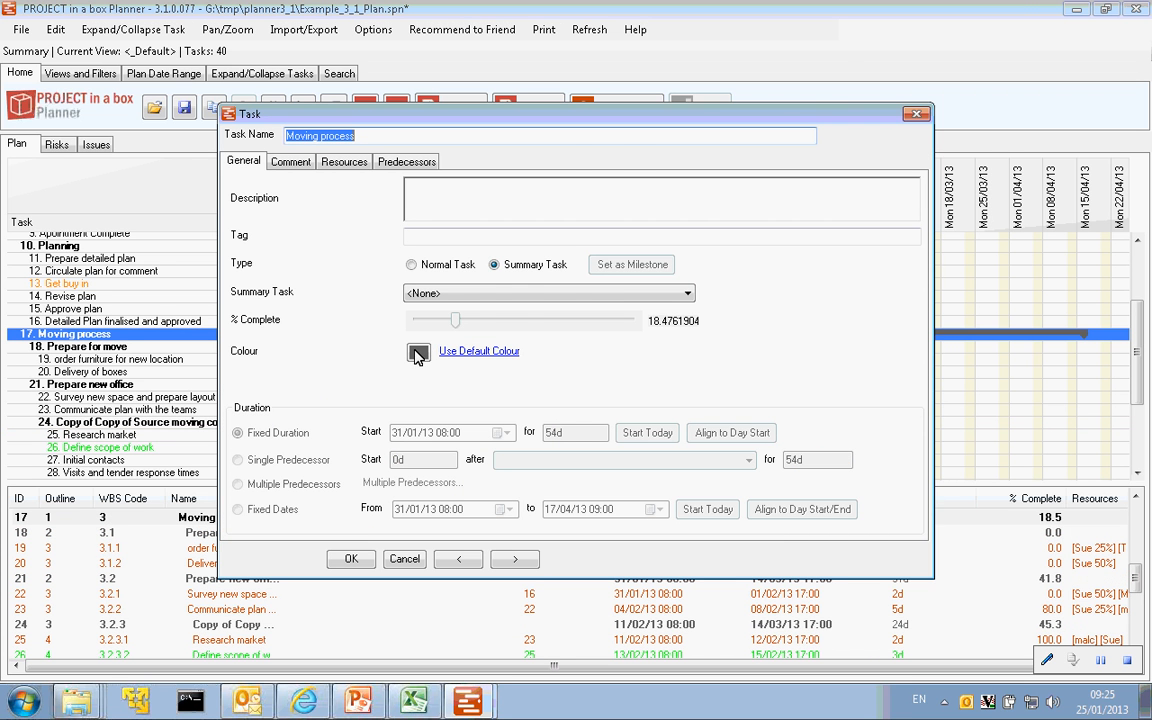
pyautogui.click(418, 354)
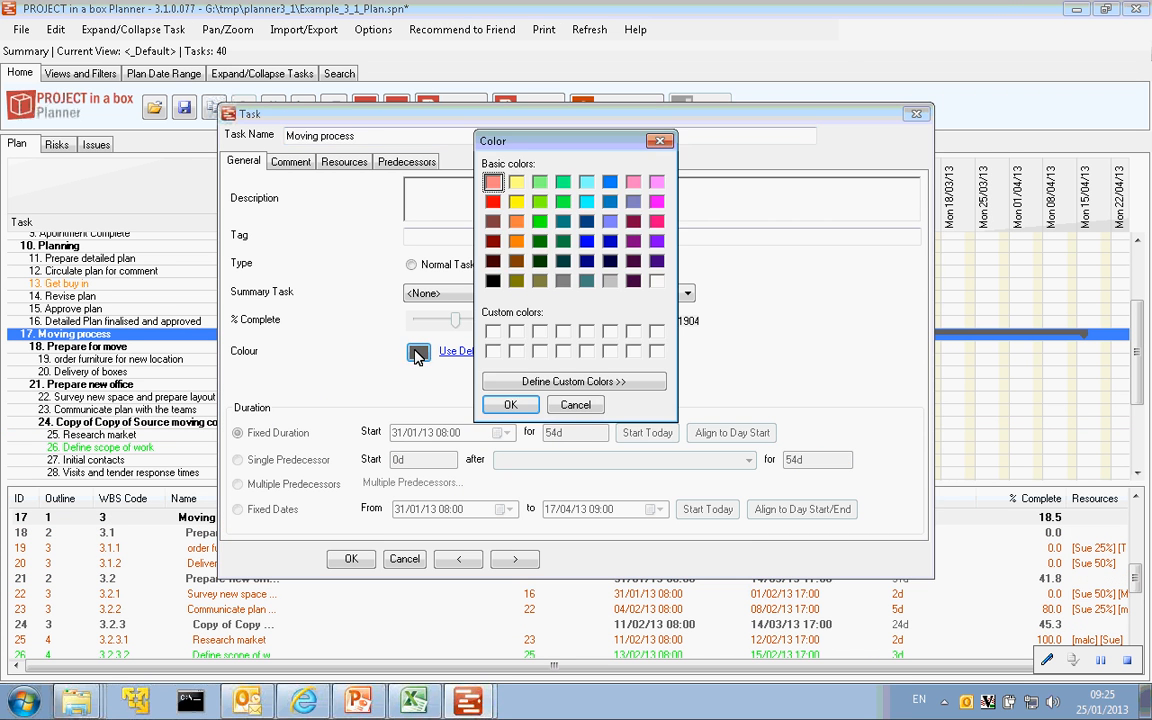
pyautogui.click(587, 281)
pyautogui.click(506, 404)
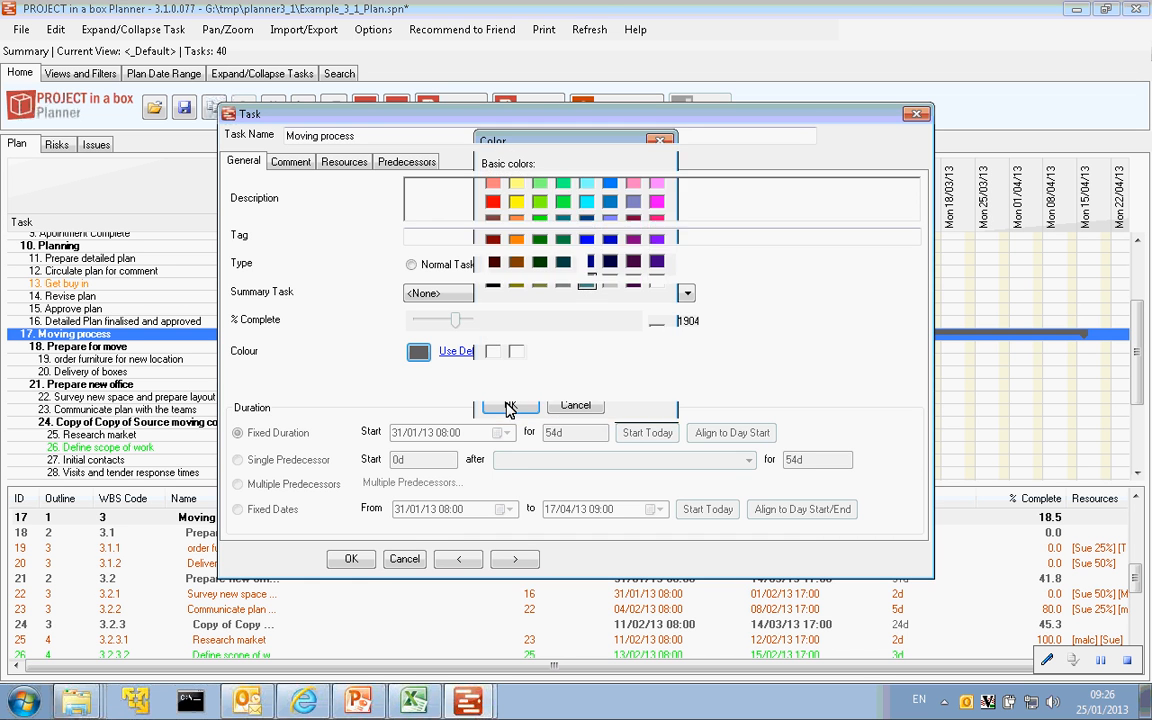
pyautogui.click(349, 561)
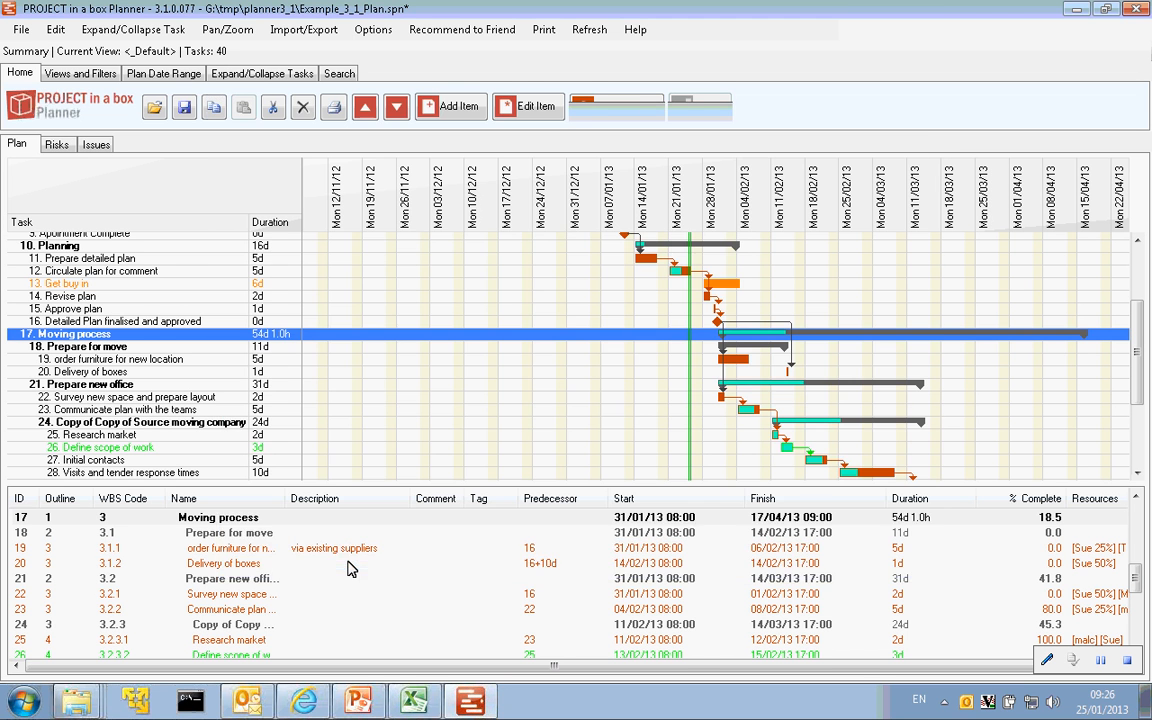
pyautogui.click(1021, 385)
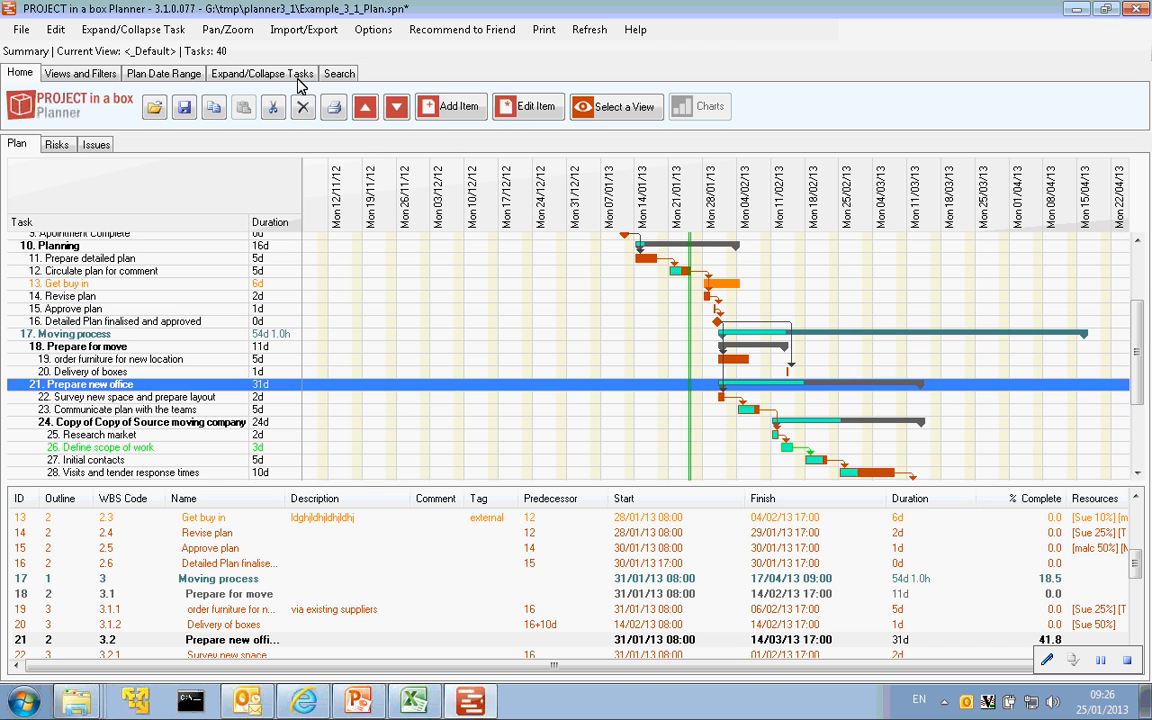
# Turn off the automatic date range and fit the timeline to the selected Prepare new office task.
pyautogui.click(160, 75)
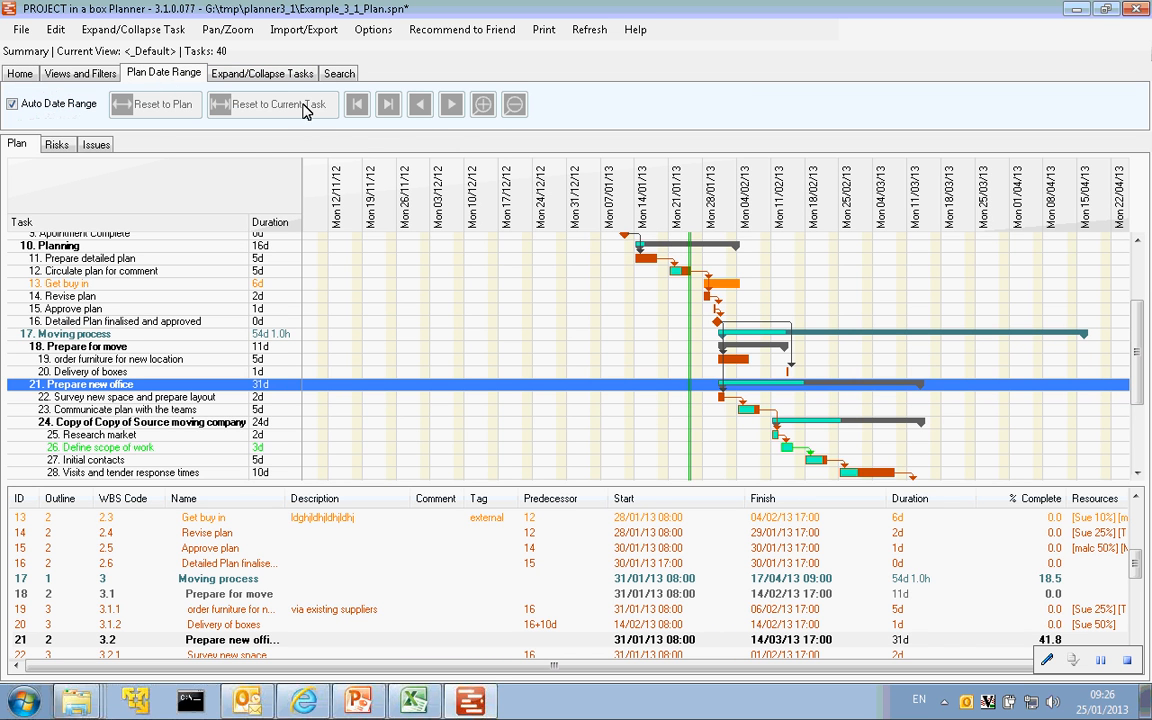
pyautogui.click(13, 106)
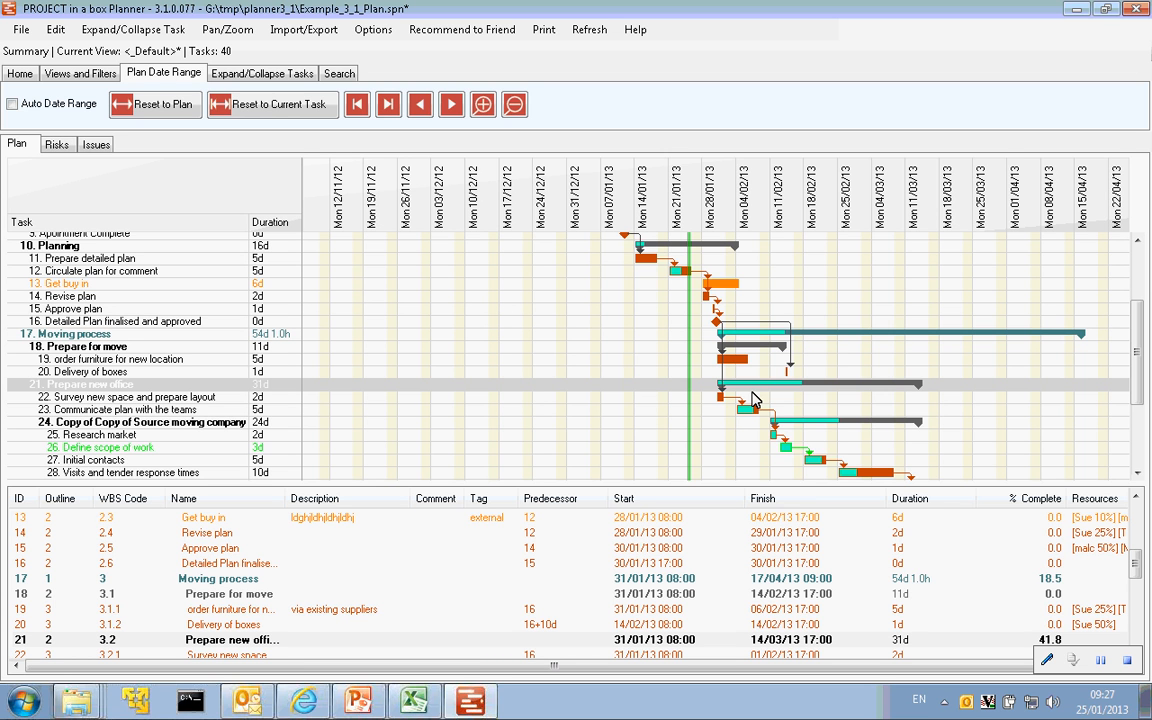
pyautogui.click(266, 108)
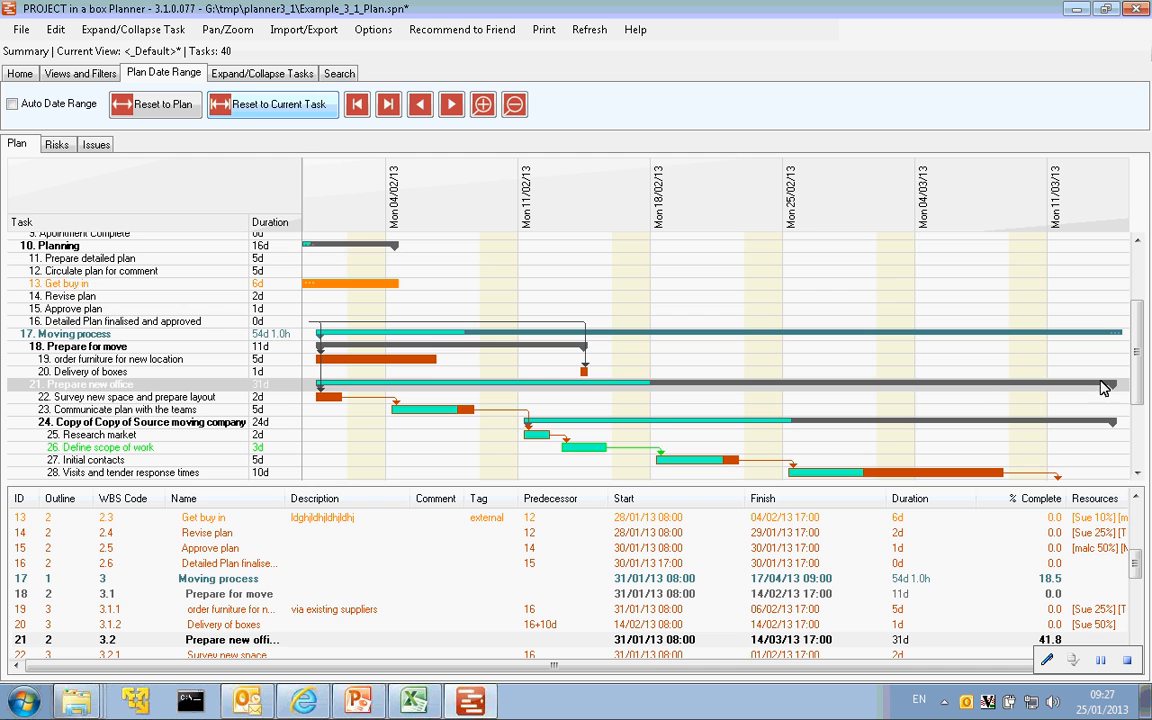
pyautogui.moveTo(1143, 386); pyautogui.dragTo(1140, 414)
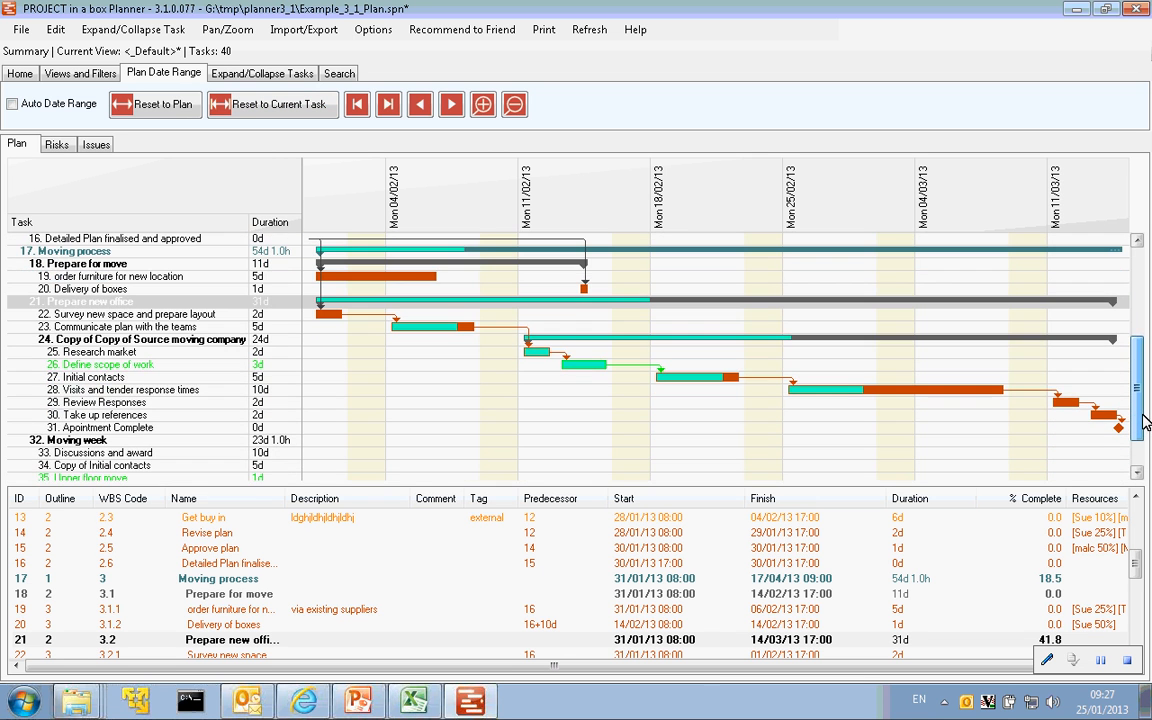
# Shift the chart's timeline two weeks later, and zoom it in and out, ending on a close-up of about one week.
pyautogui.click(453, 107)
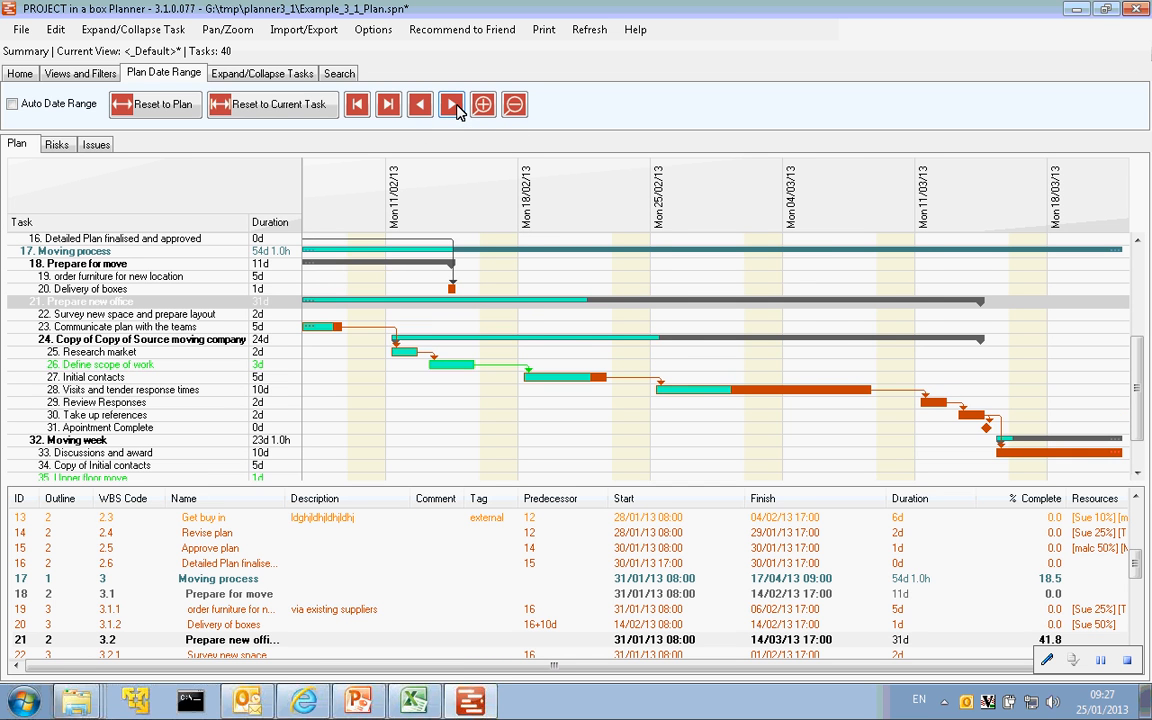
pyautogui.click(453, 107)
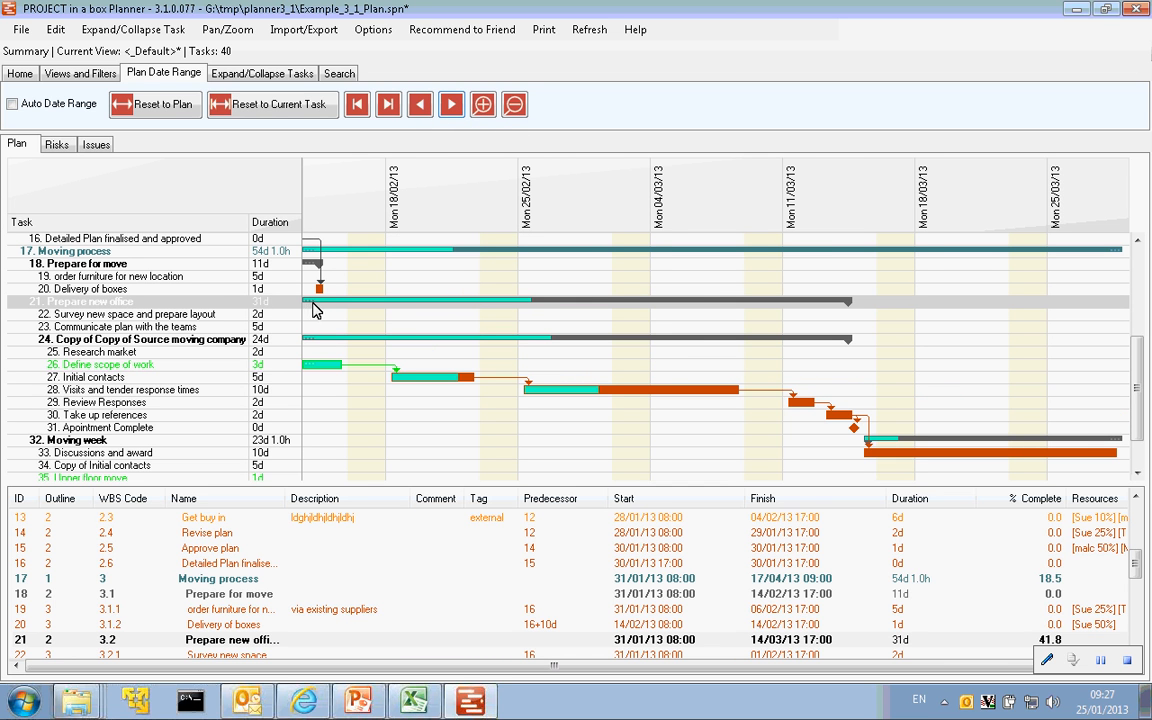
pyautogui.click(482, 104)
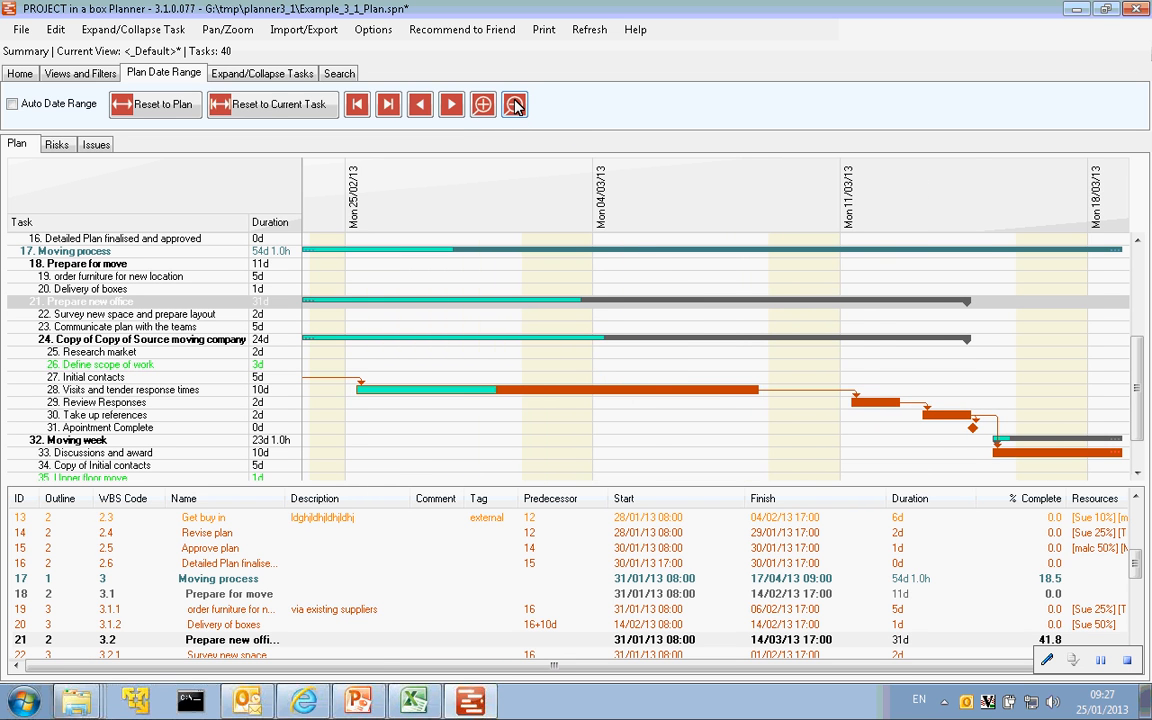
pyautogui.click(514, 106)
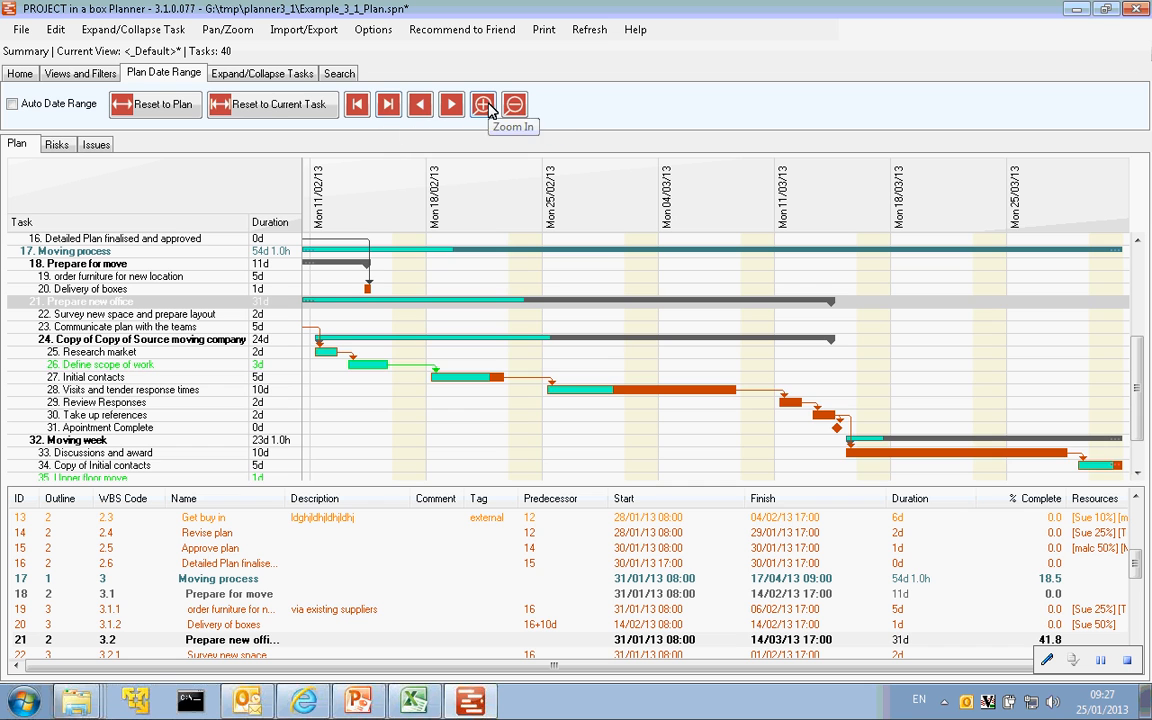
pyautogui.click(484, 105)
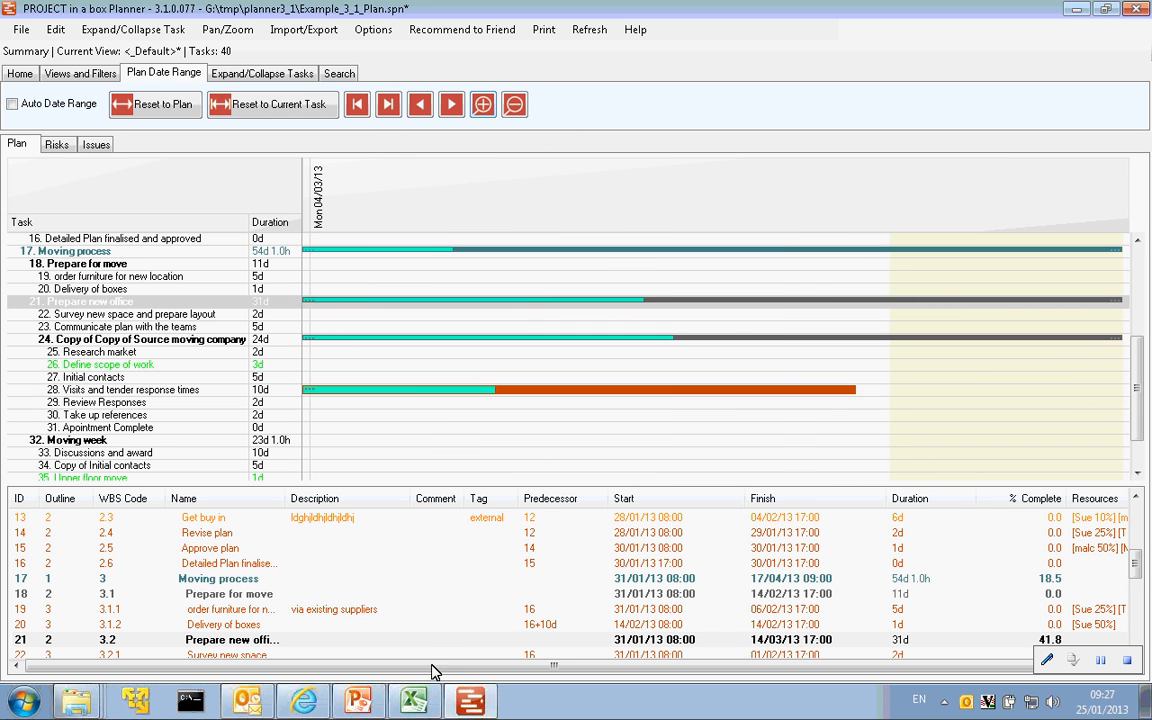
# Bring the start of task 28, Visits and tender response times, into the timeline, and reset the date range to the whole plan.
pyautogui.click(730, 397)
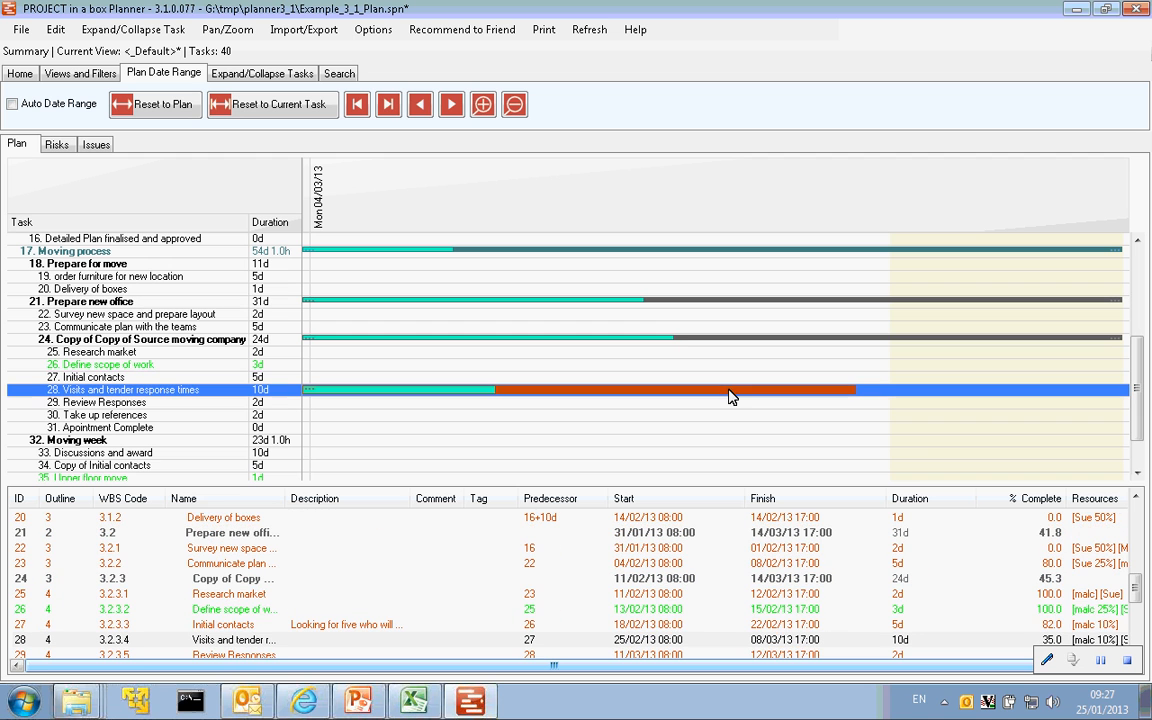
pyautogui.click(357, 108)
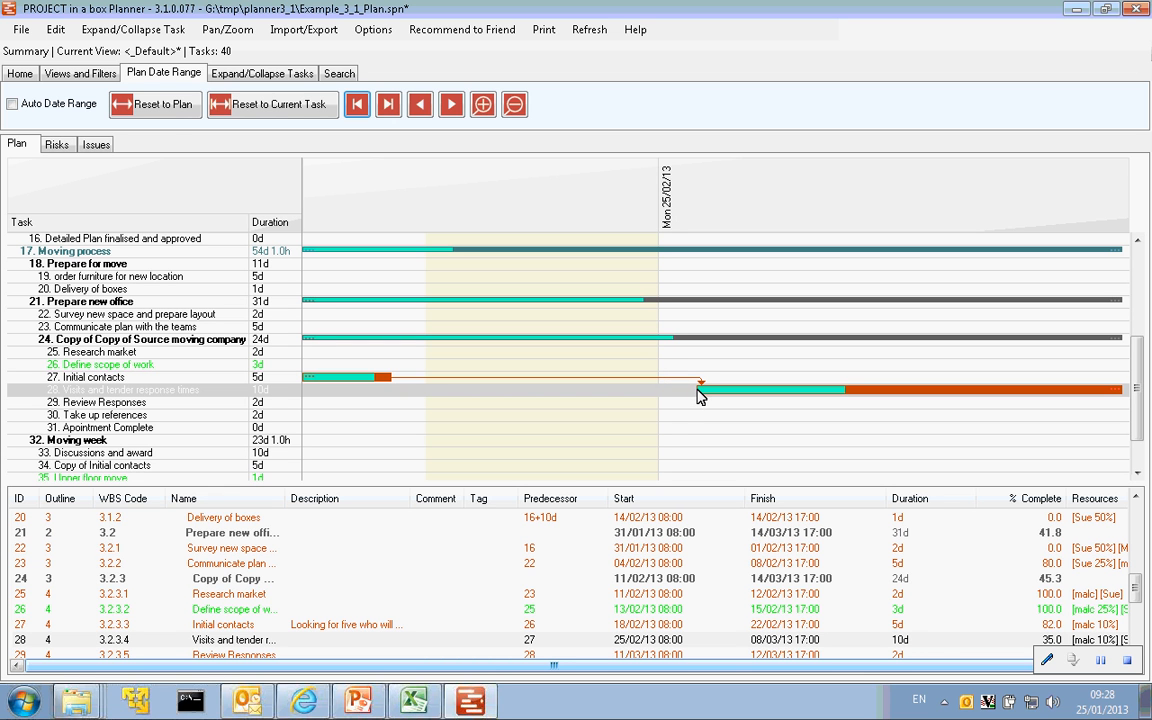
pyautogui.click(145, 108)
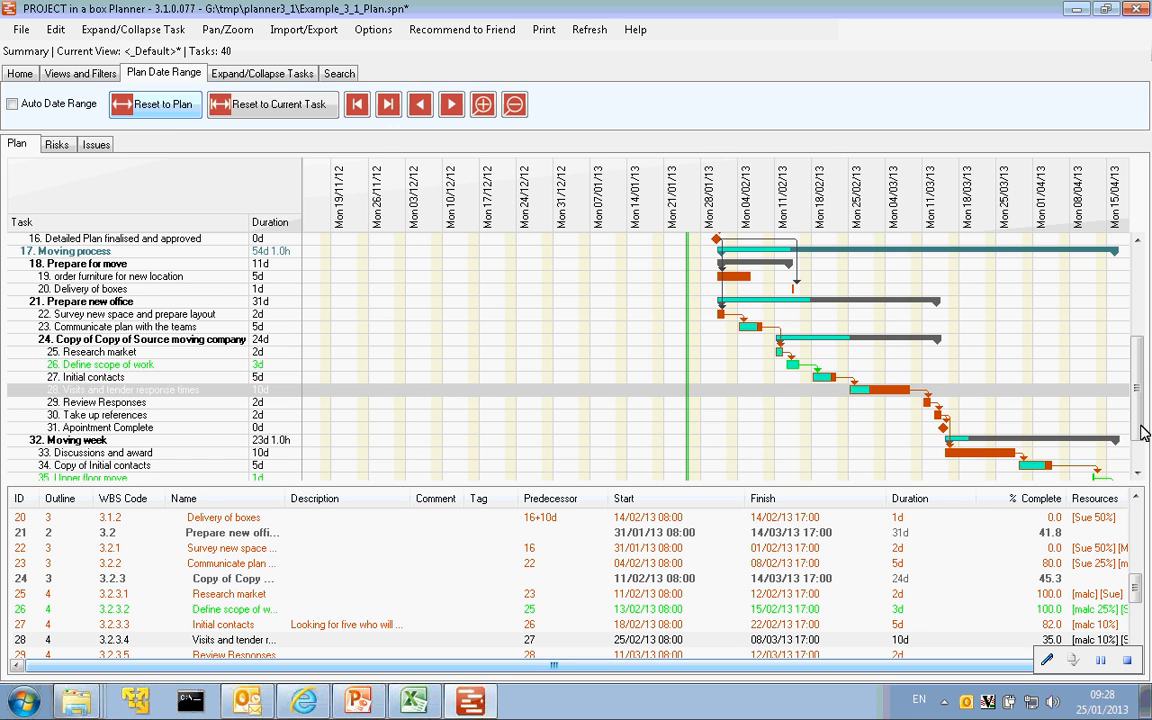
# Look through the descriptions of several built-in and plan views, and apply the built-in Overdue Tasks view.
pyautogui.moveTo(1136, 403); pyautogui.dragTo(1141, 328)
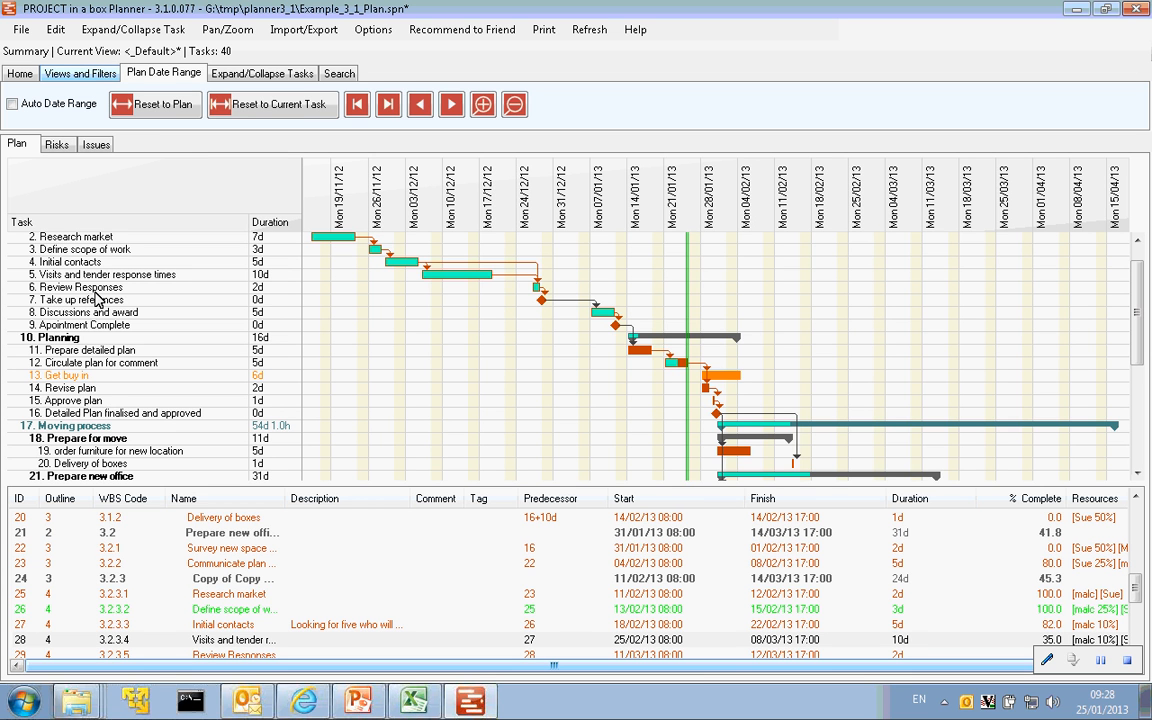
pyautogui.click(64, 78)
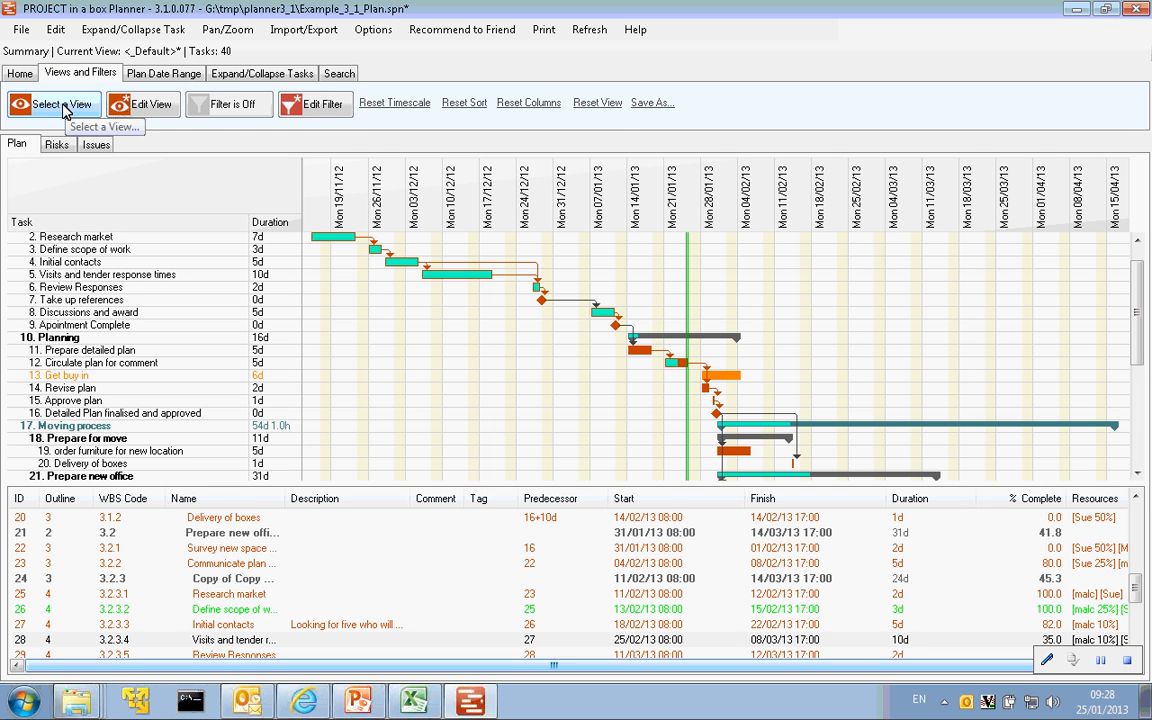
pyautogui.click(60, 105)
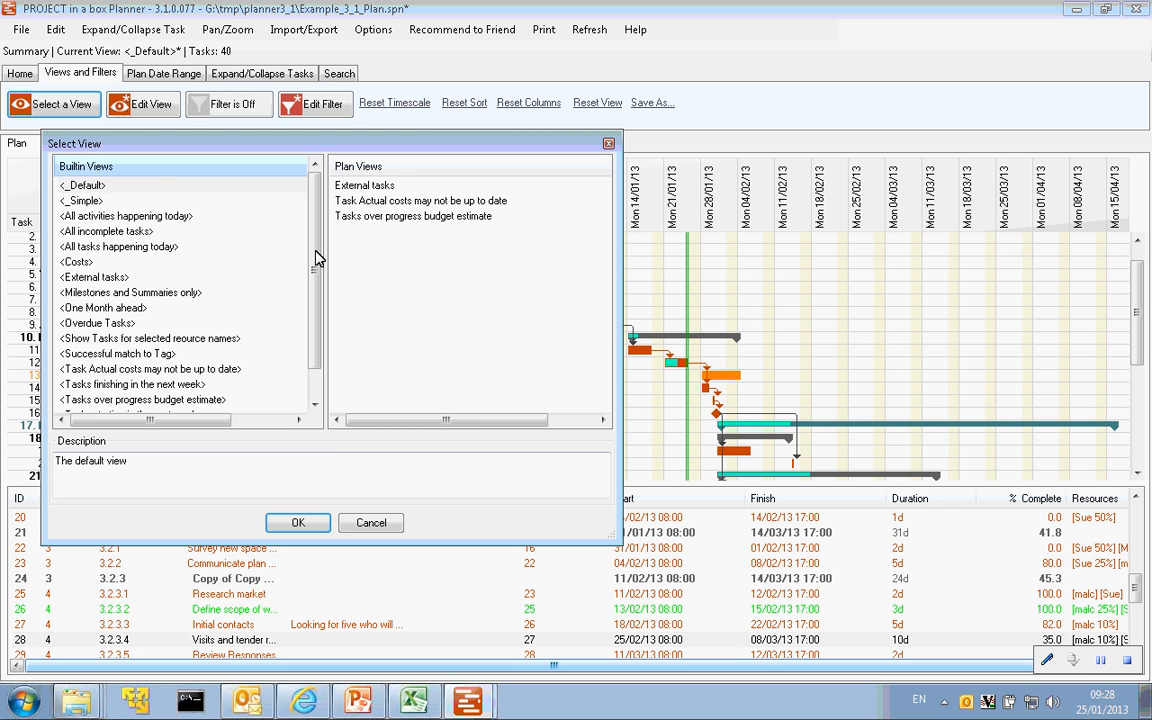
pyautogui.moveTo(315, 255); pyautogui.dragTo(312, 305)
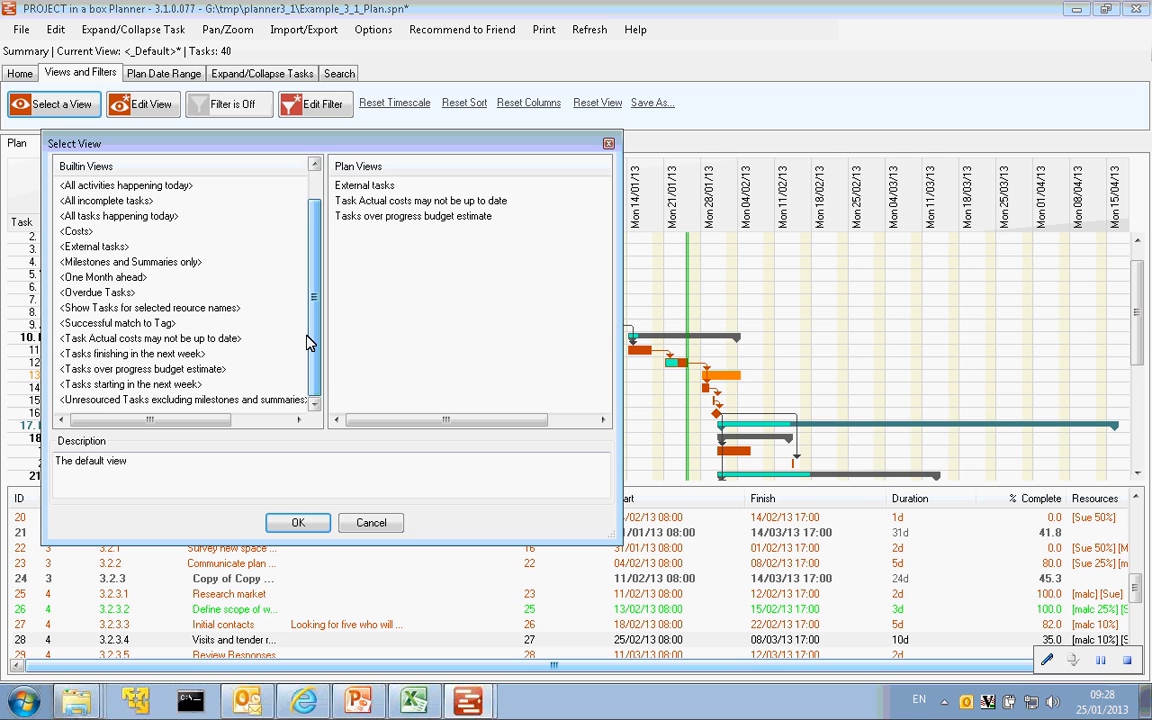
pyautogui.click(280, 338)
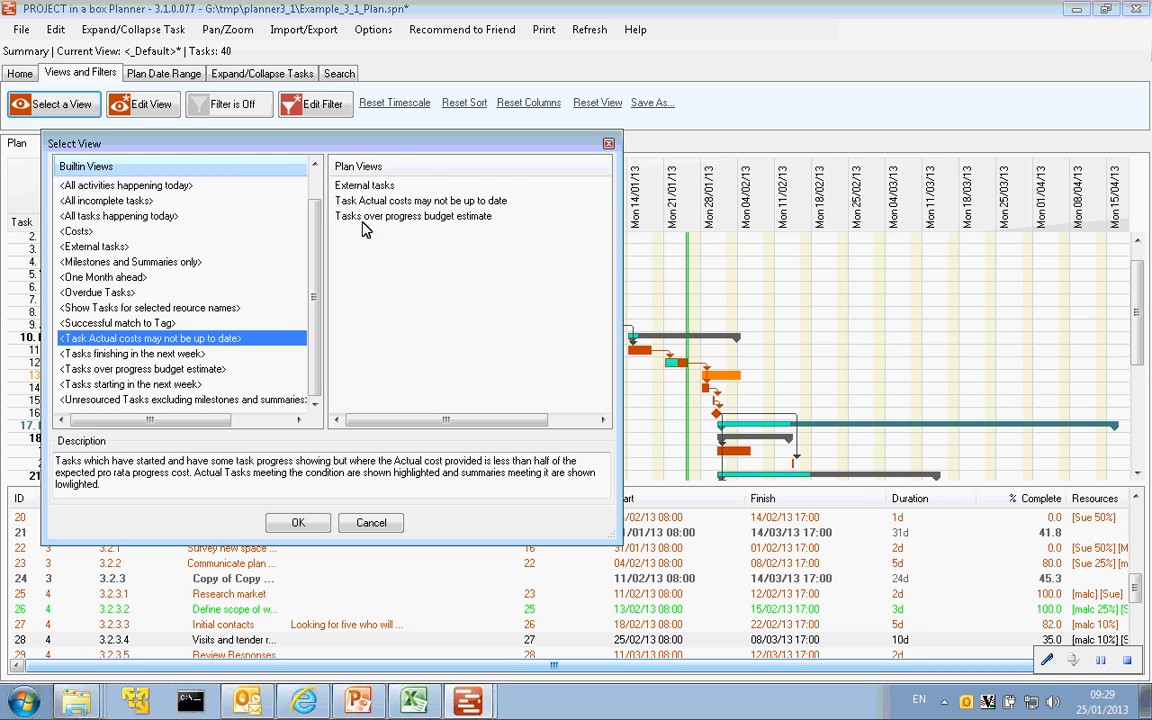
pyautogui.click(418, 186)
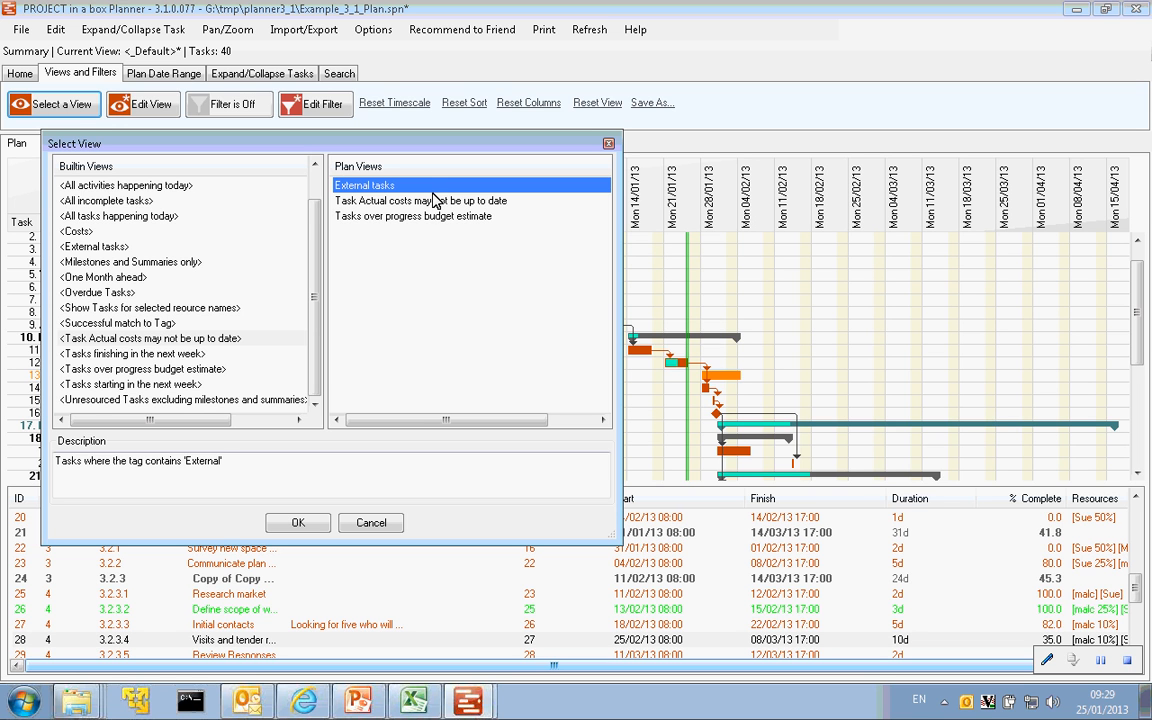
pyautogui.click(156, 199)
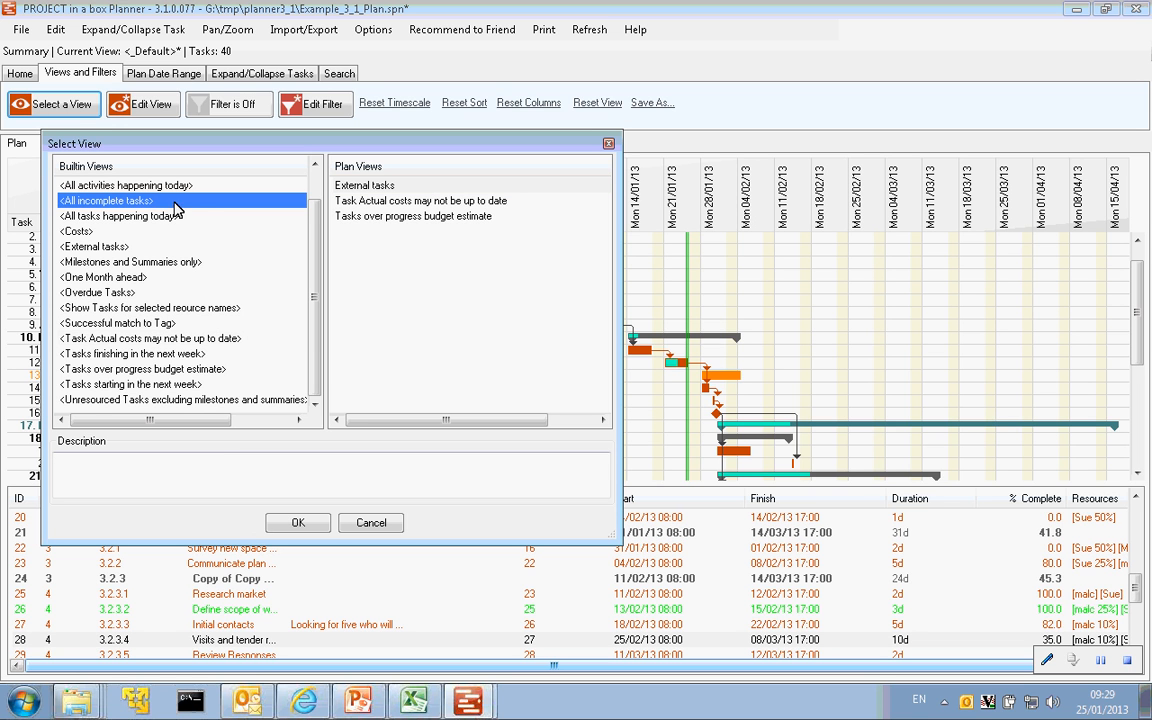
pyautogui.click(121, 293)
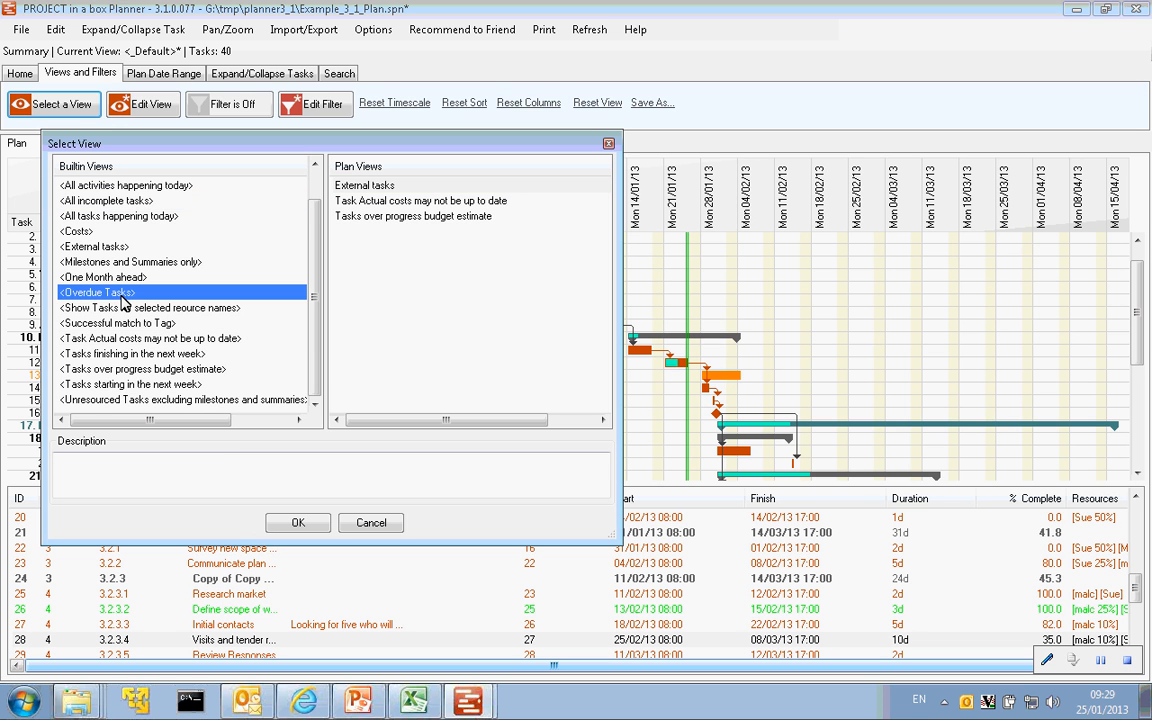
pyautogui.click(300, 524)
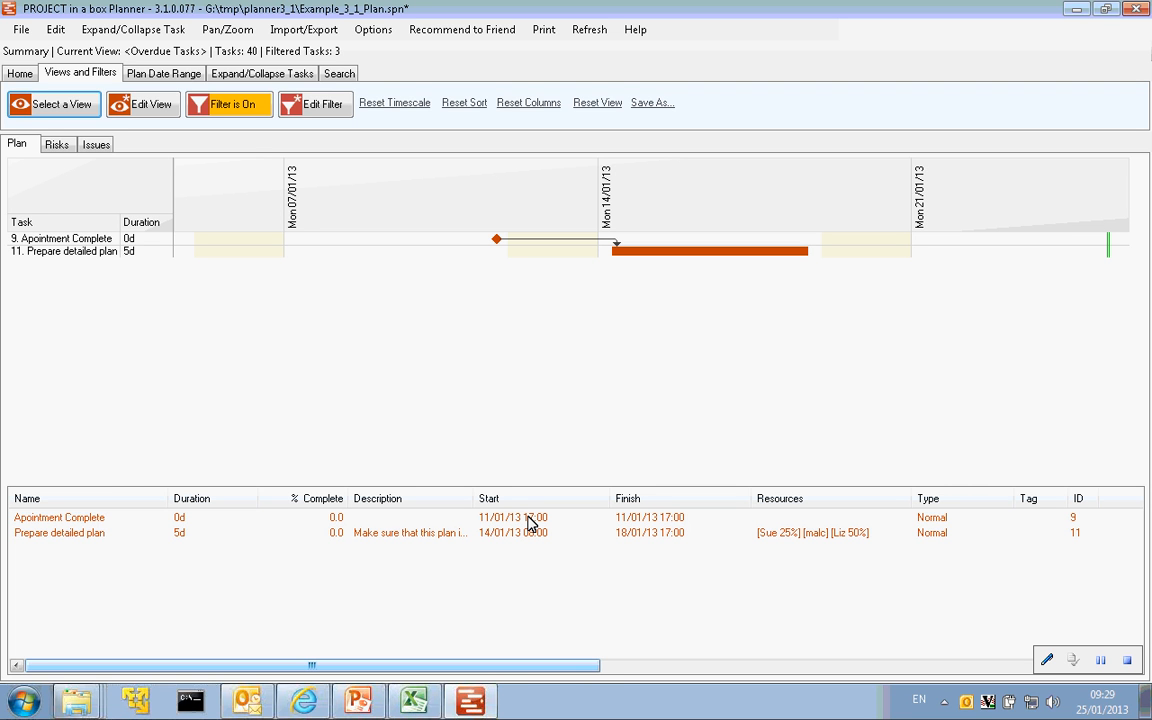
# Apply the built-in Milestones and Summaries only view to the plan.
pyautogui.click(64, 106)
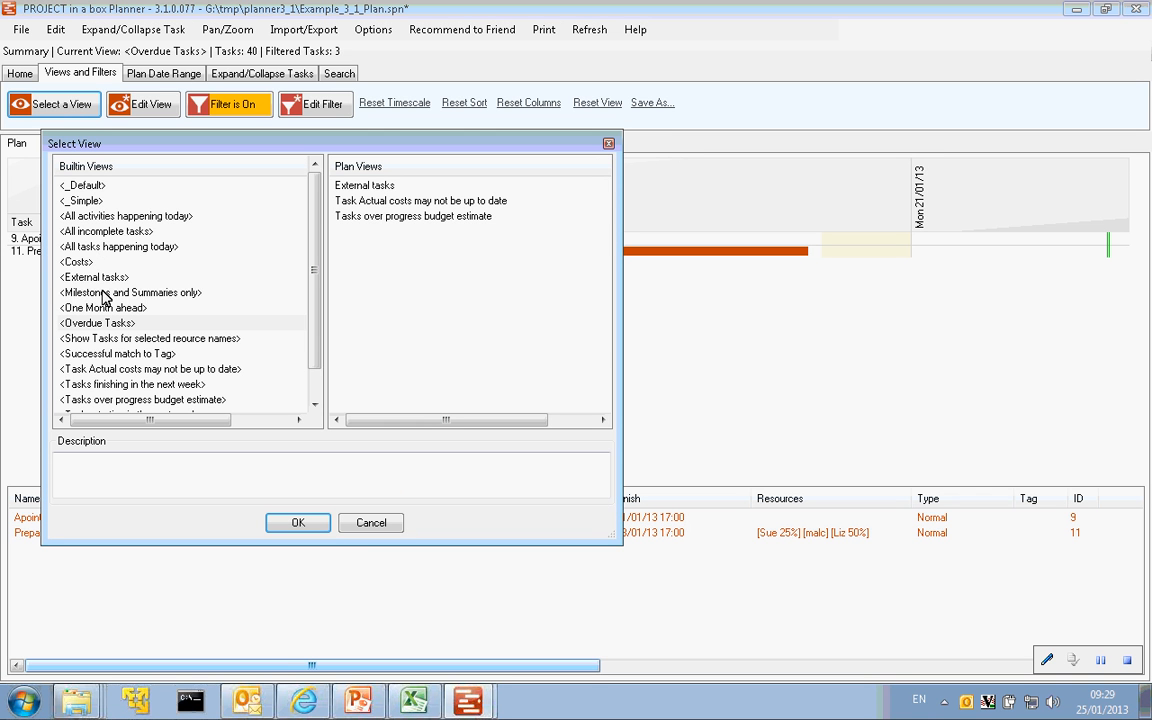
pyautogui.click(107, 294)
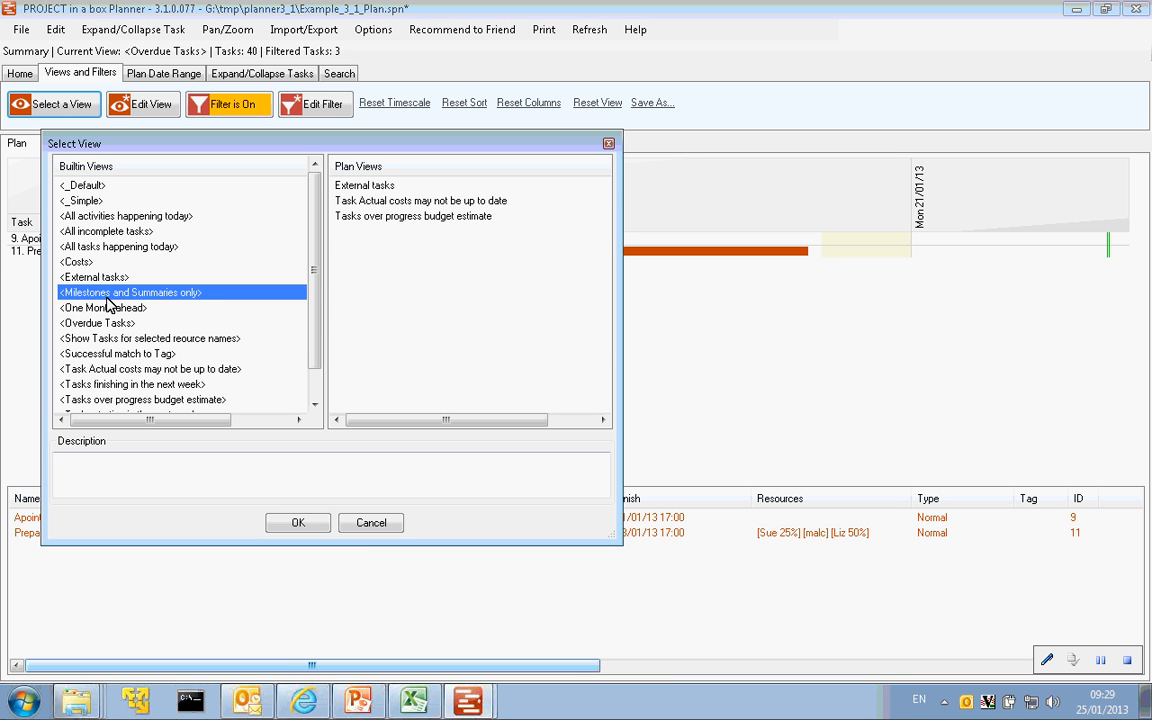
pyautogui.click(297, 525)
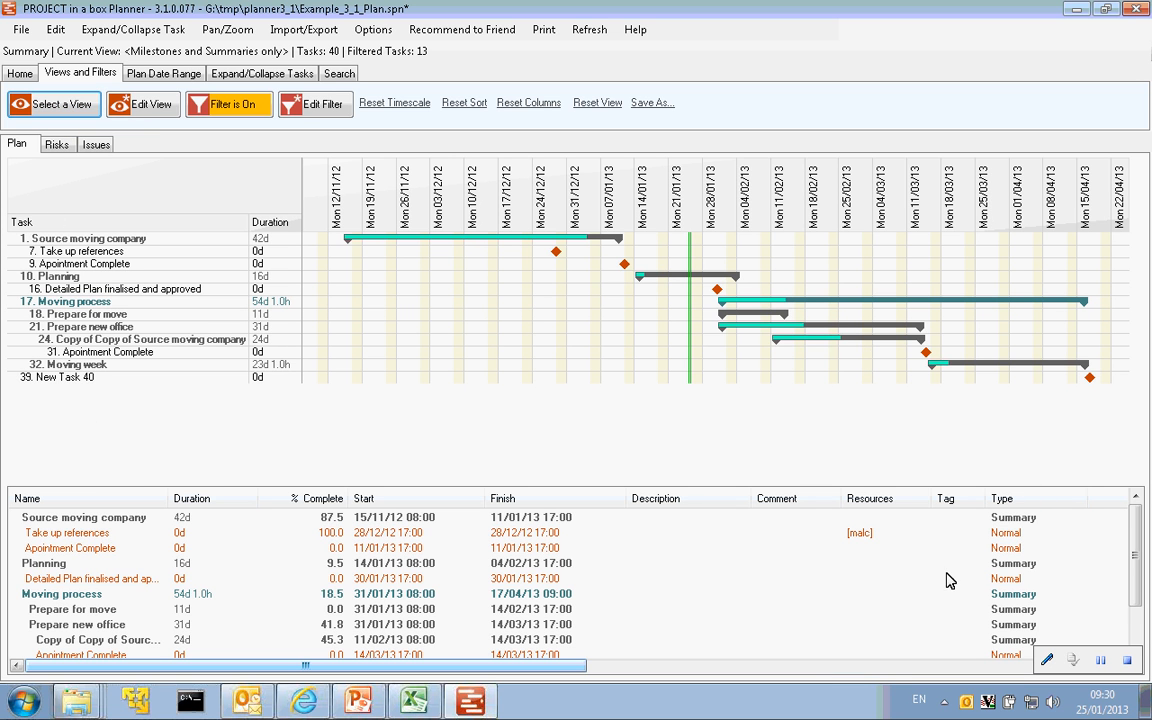
# Edit the current view so that progress bars are not shown on the Gantt chart.
pyautogui.click(152, 112)
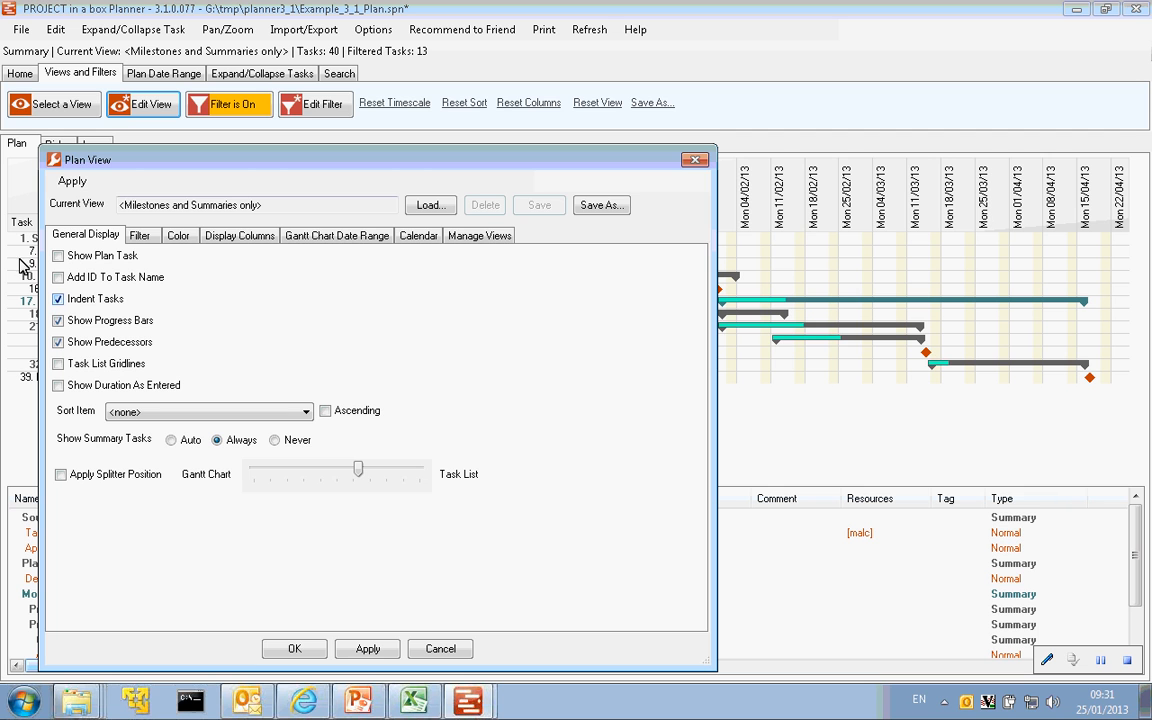
pyautogui.click(58, 320)
pyautogui.click(368, 650)
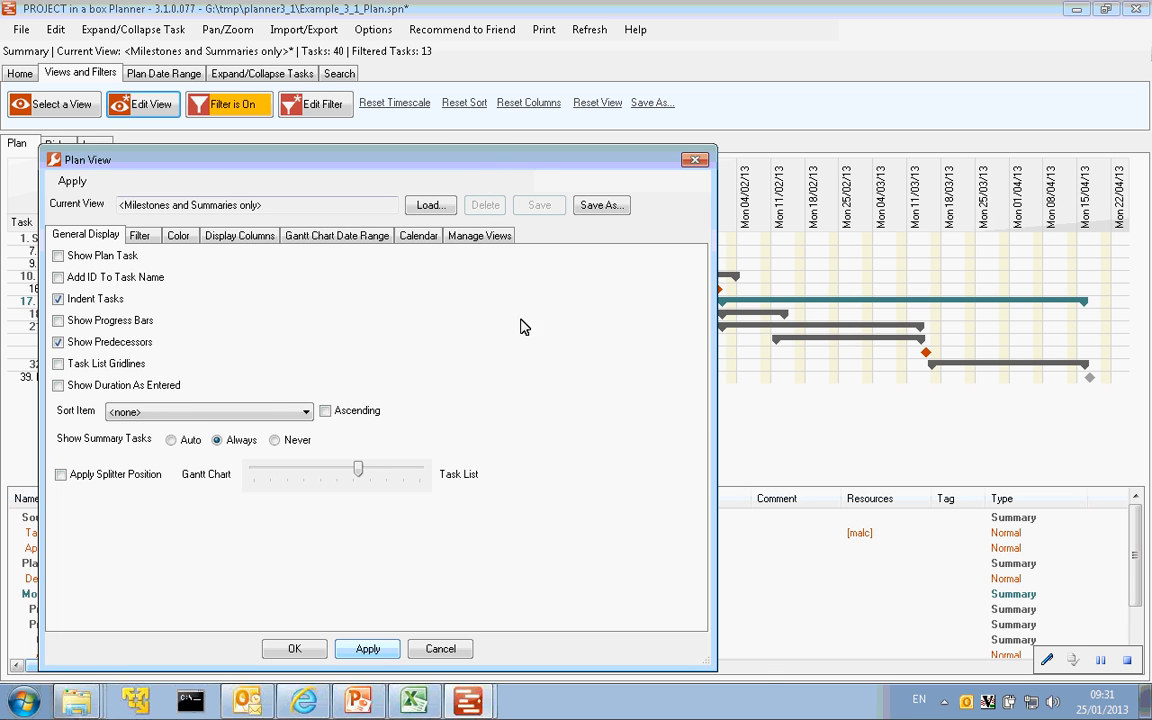
# Sort the view's tasks by Actual Cost in ascending order, keeping the reordered task list in sight.
pyautogui.moveTo(500, 167); pyautogui.dragTo(549, 199)
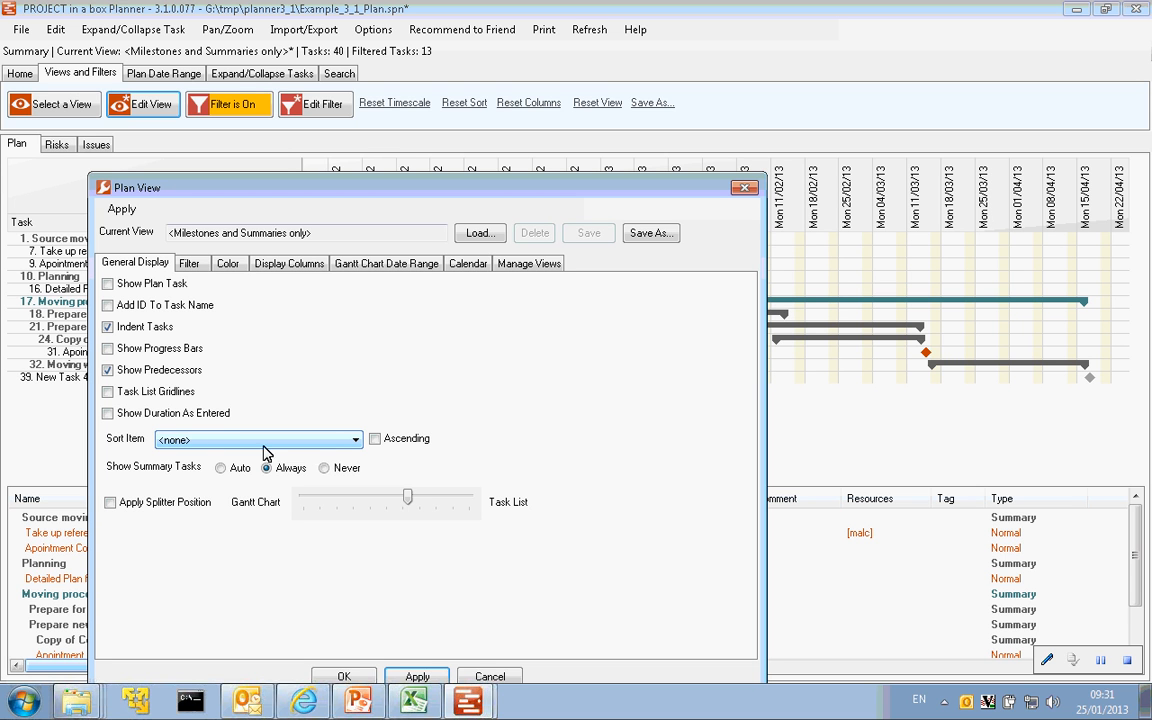
pyautogui.click(354, 445)
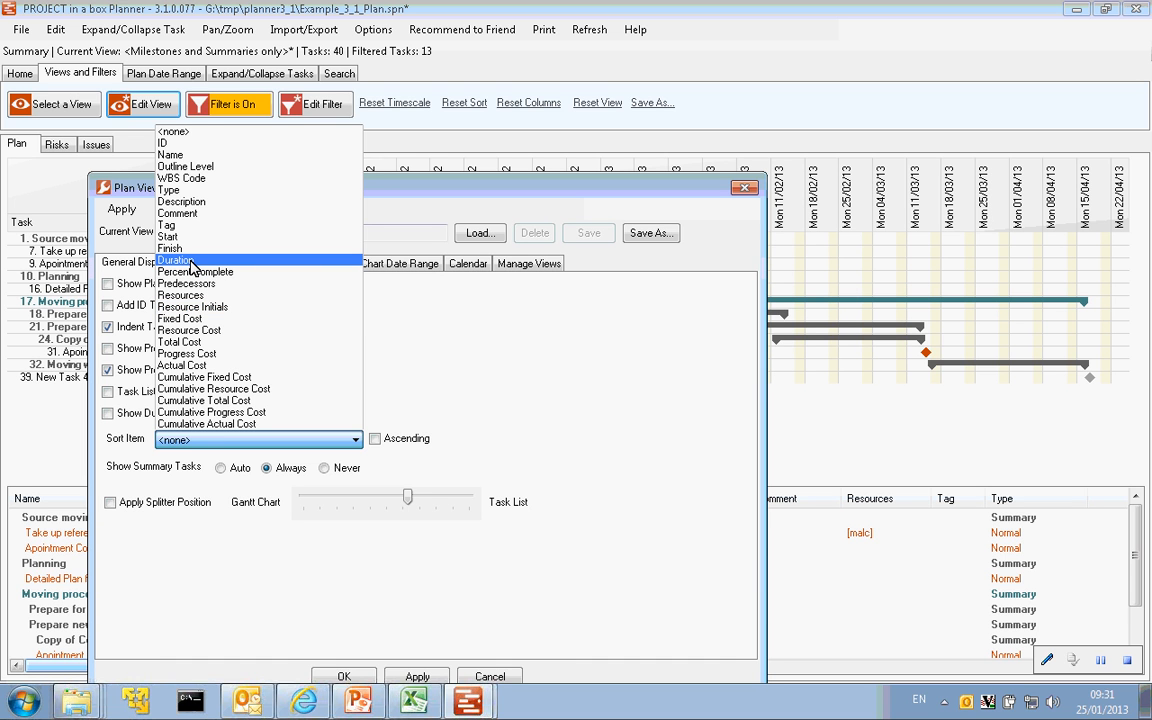
pyautogui.click(203, 366)
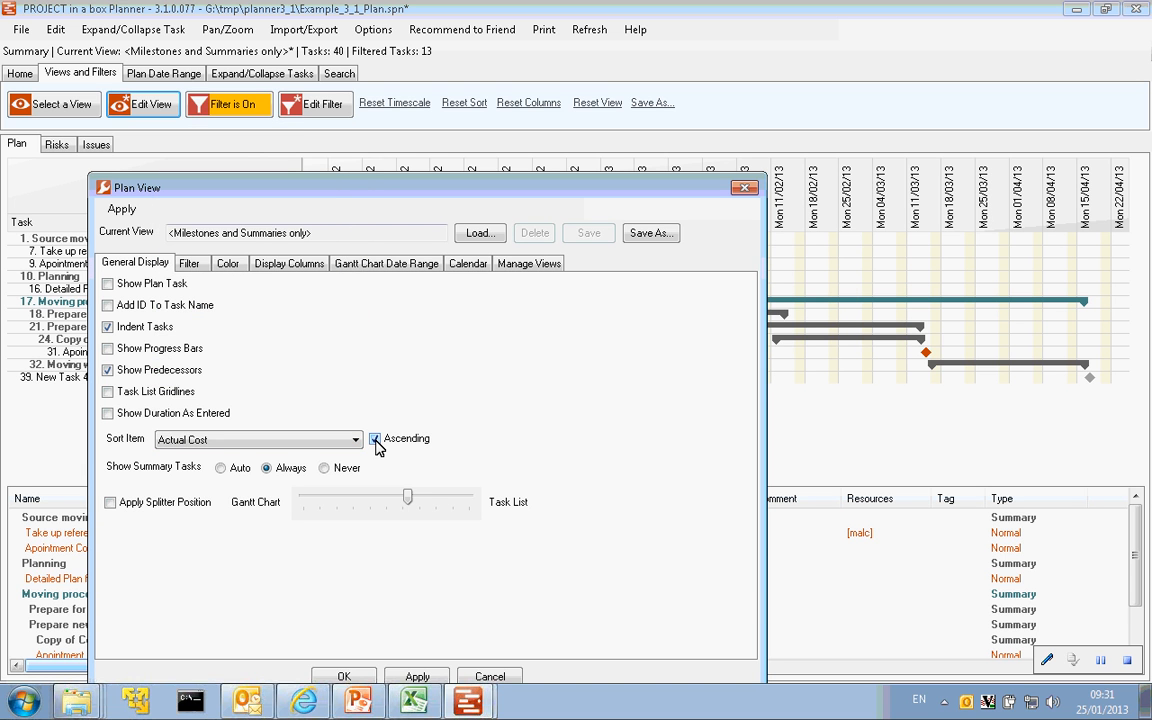
pyautogui.click(434, 683)
pyautogui.moveTo(530, 192); pyautogui.dragTo(527, 318)
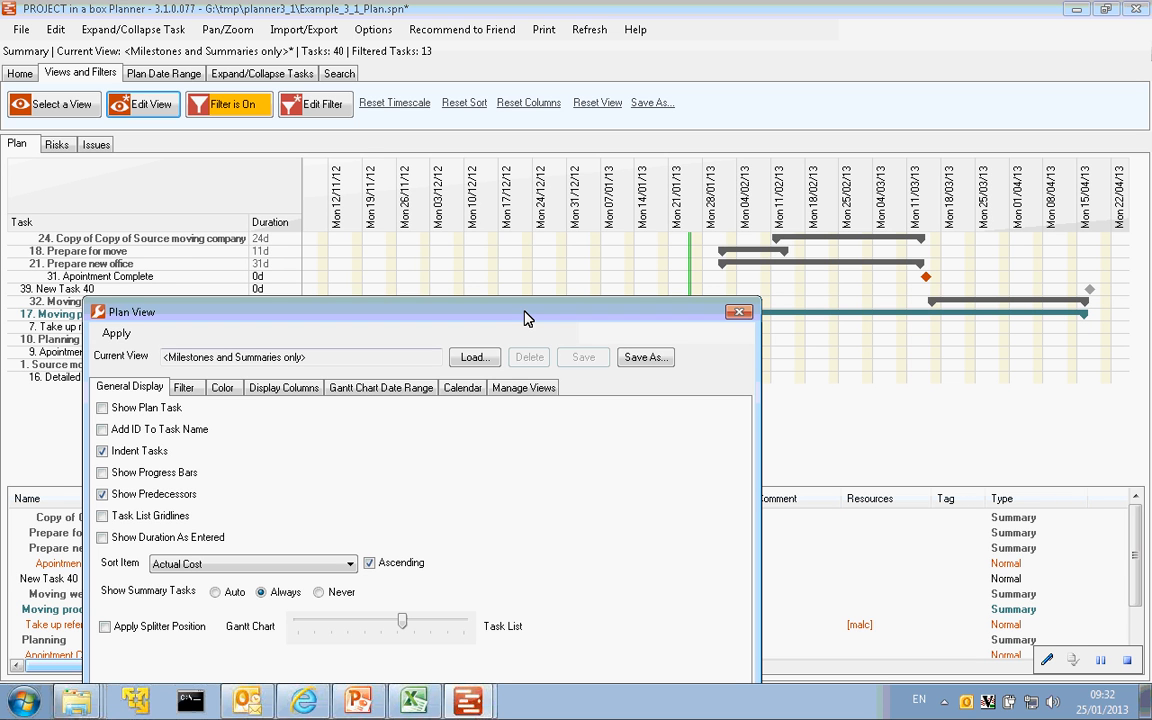
pyautogui.moveTo(527, 318); pyautogui.dragTo(600, 155)
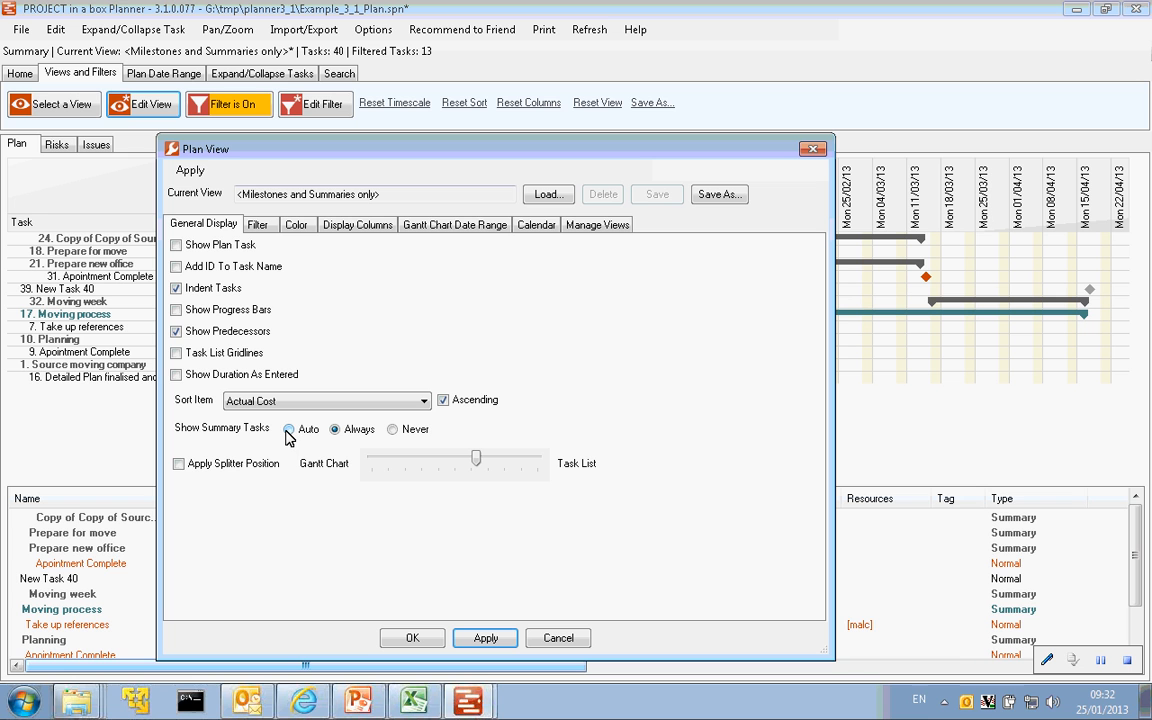
# Review the view's filter, colour and date range settings, and set its Gantt chart attribute to Resource Initials.
pyautogui.click(262, 226)
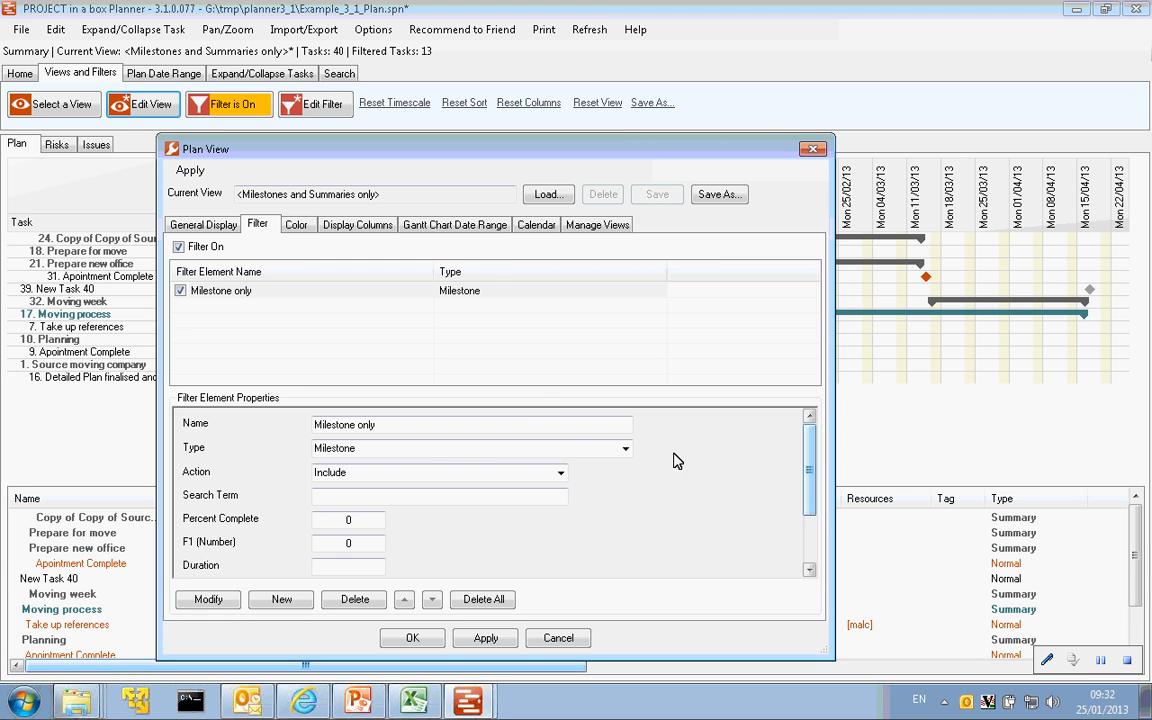
pyautogui.click(291, 227)
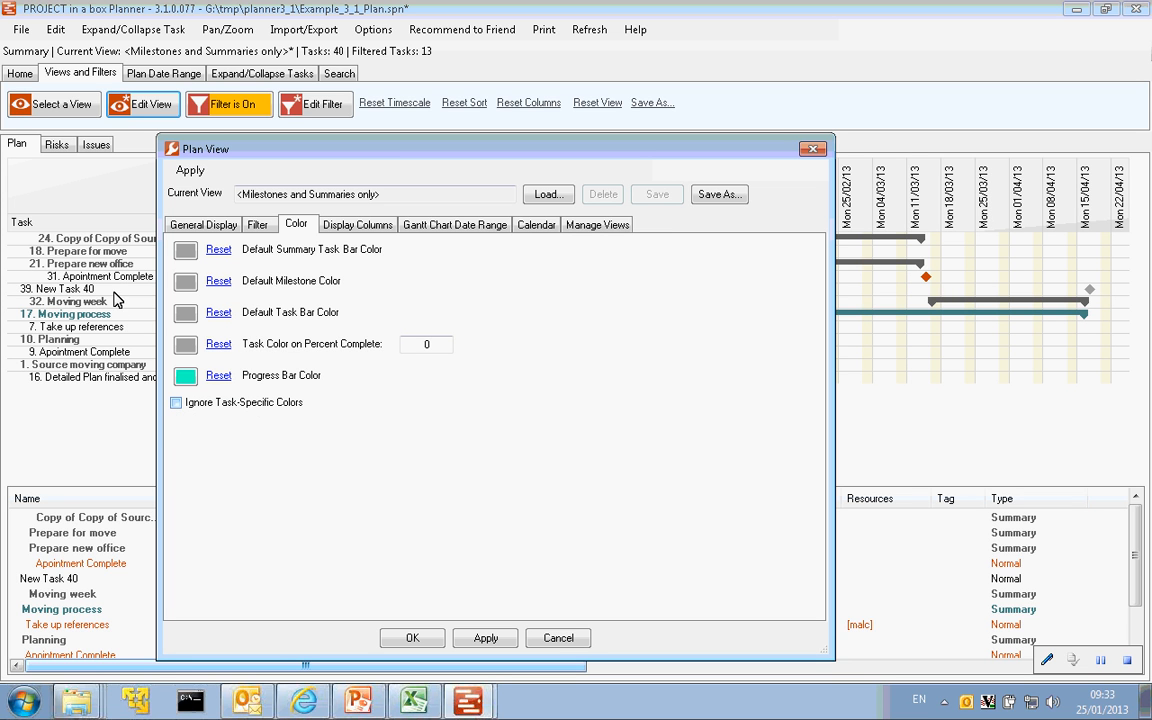
pyautogui.click(377, 230)
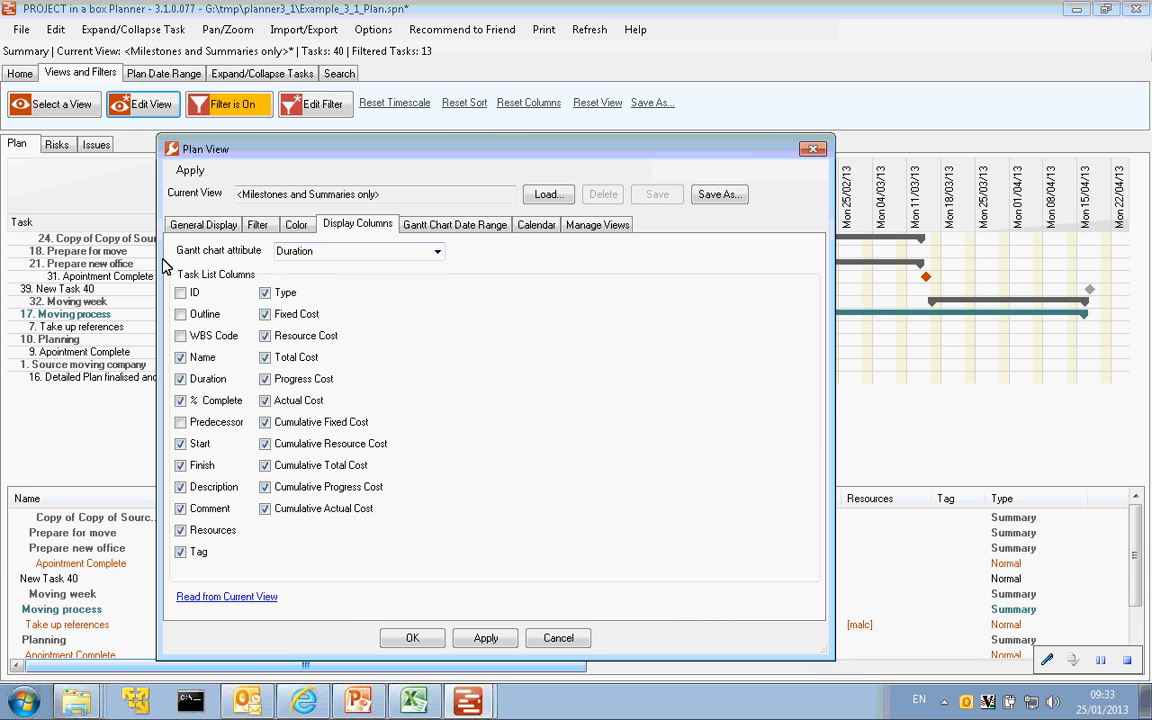
pyautogui.click(437, 254)
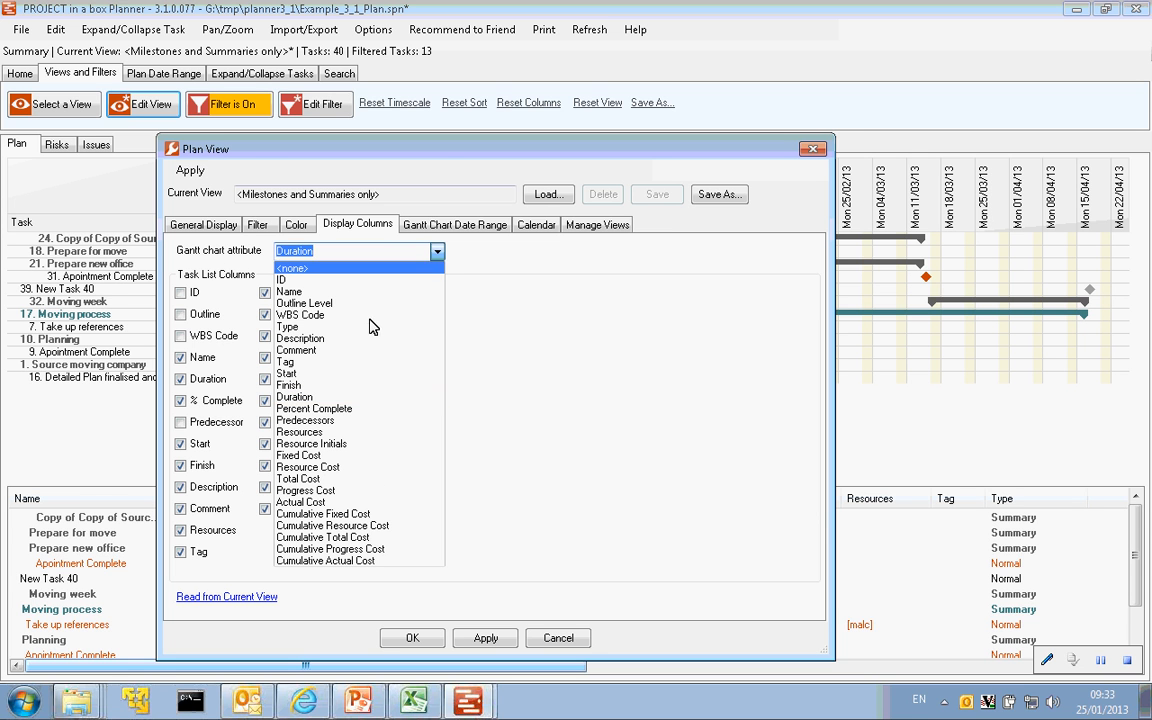
pyautogui.click(278, 147)
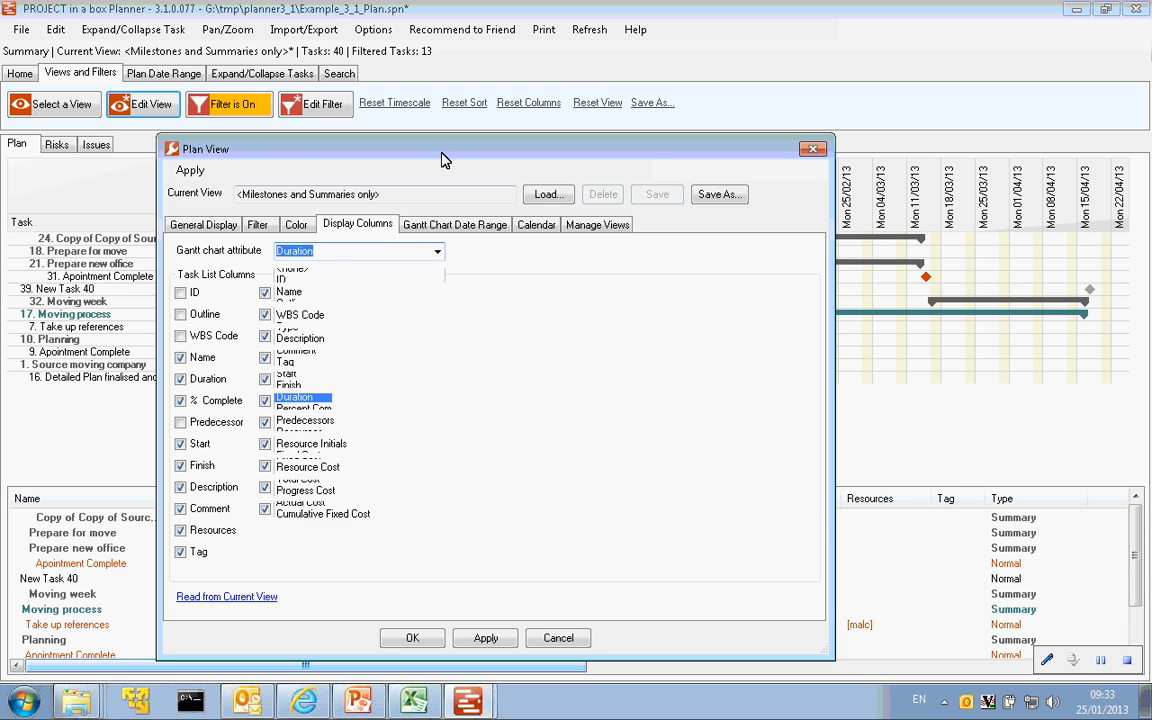
pyautogui.moveTo(420, 156); pyautogui.dragTo(557, 161)
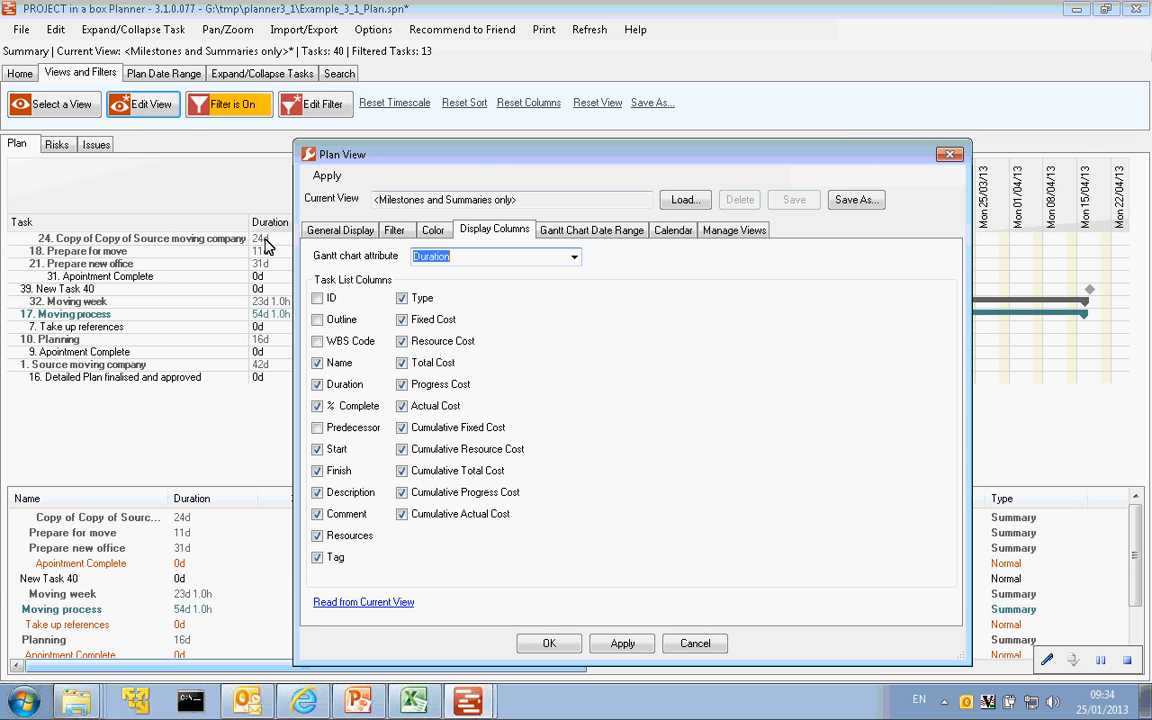
pyautogui.click(574, 257)
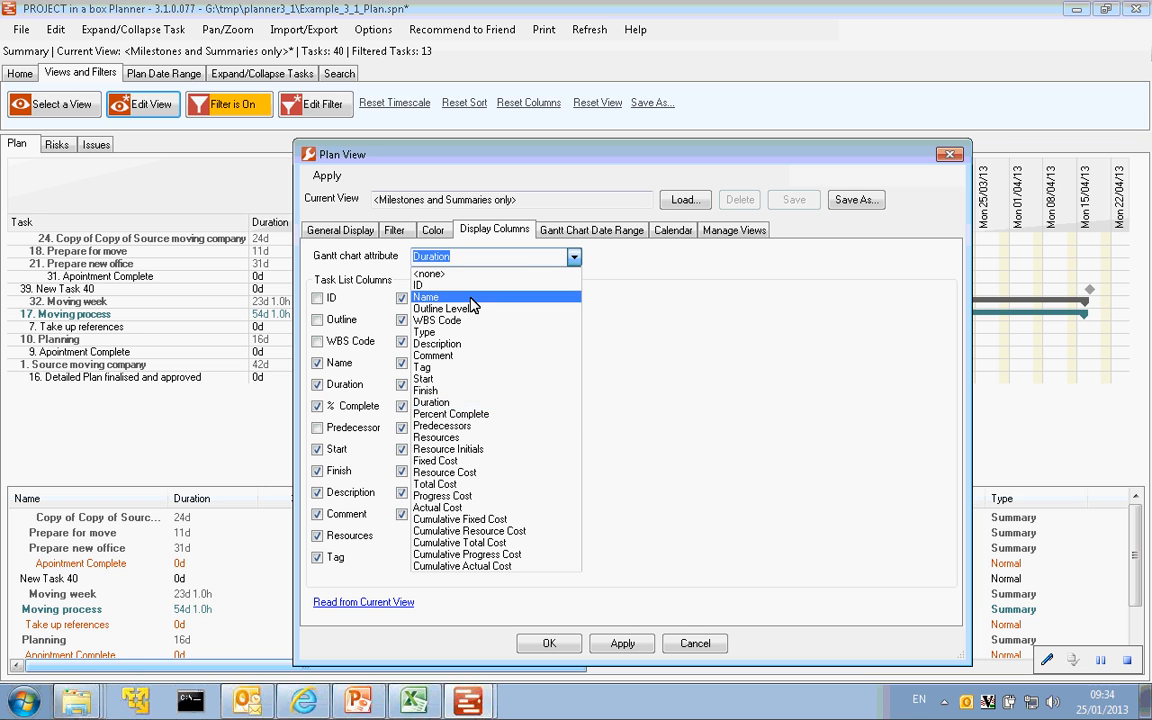
pyautogui.click(482, 455)
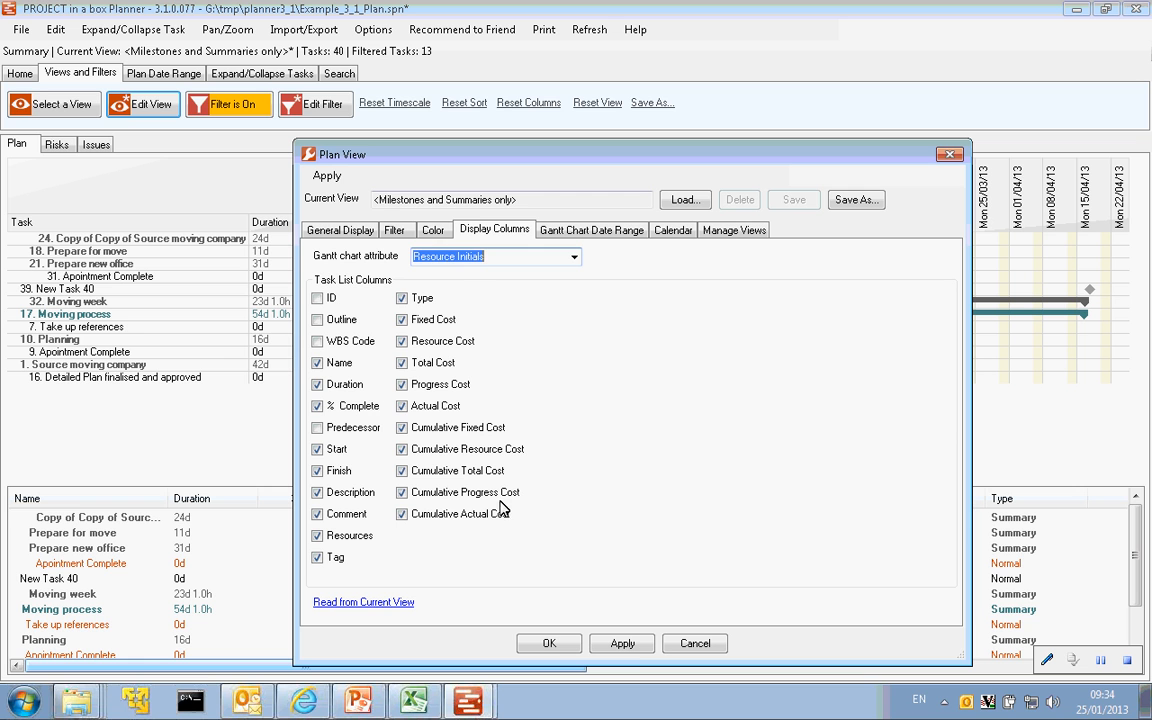
pyautogui.click(624, 646)
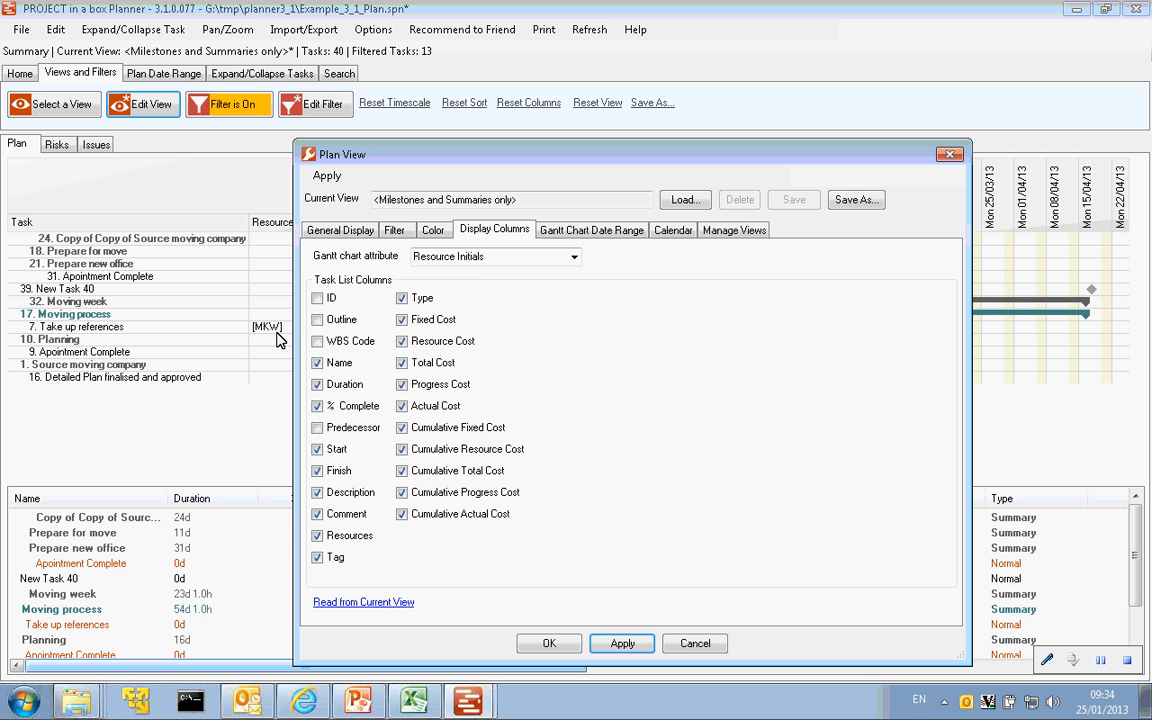
pyautogui.click(636, 236)
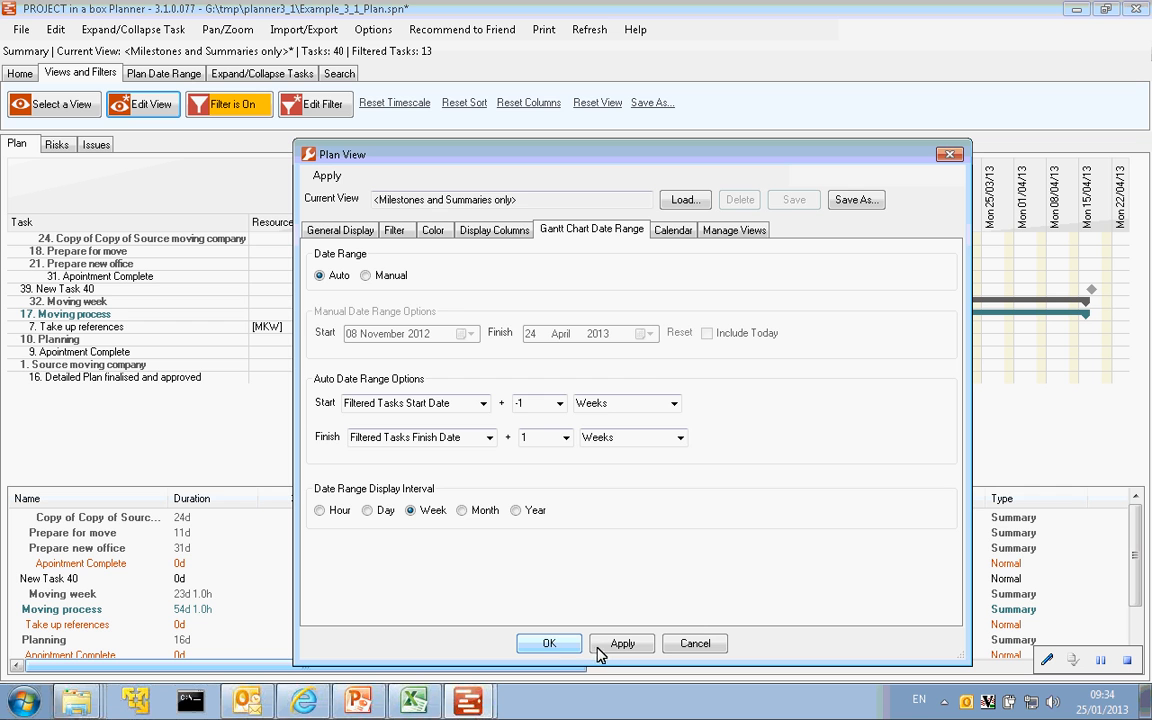
pyautogui.click(552, 646)
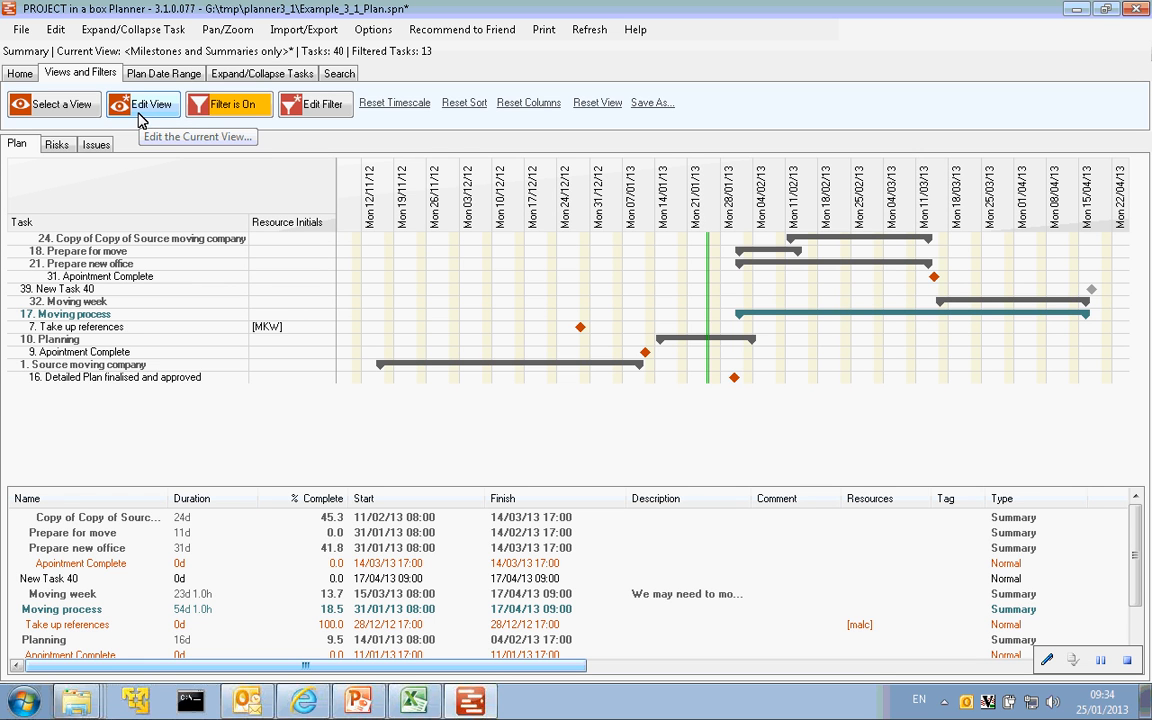
# Switch the view's filter off and on repeatedly to compare all tasks with milestones and summaries, leaving it on.
pyautogui.click(237, 106)
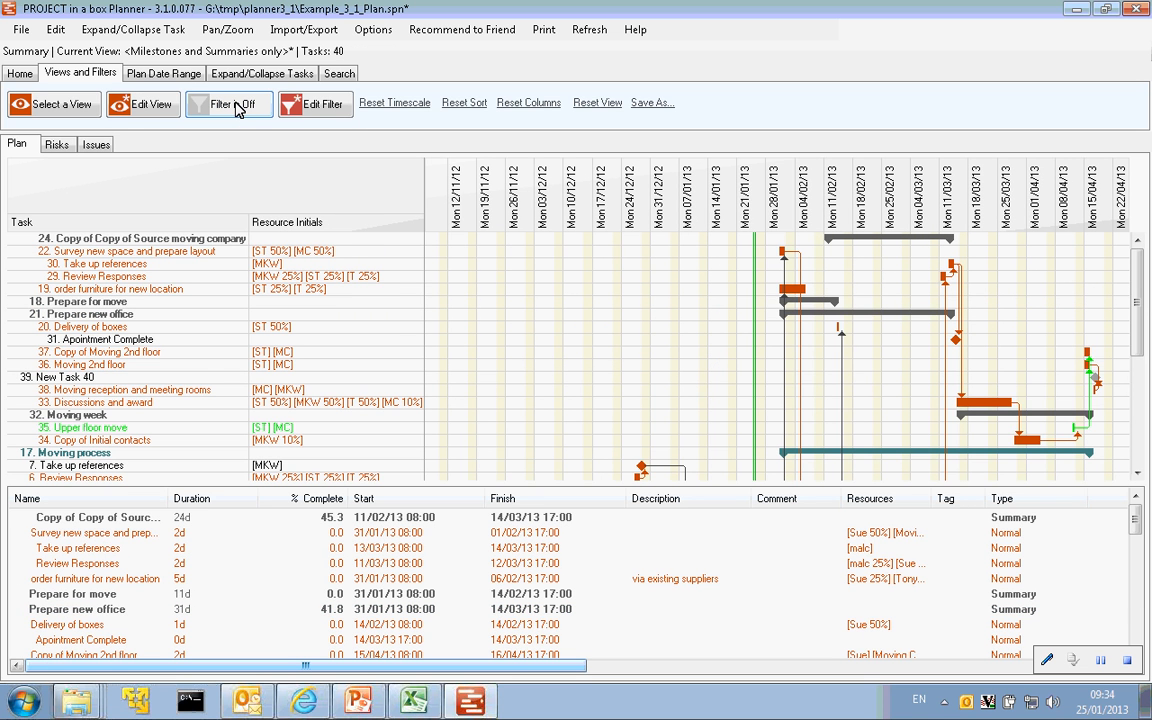
pyautogui.click(237, 106)
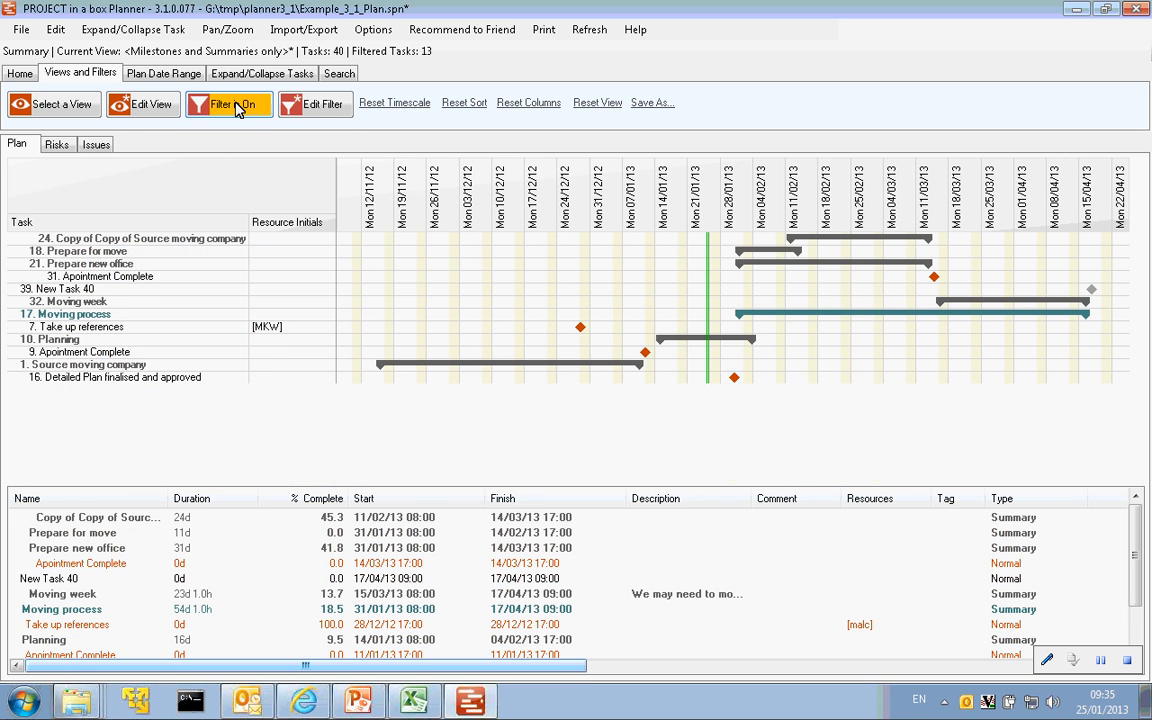
pyautogui.click(237, 106)
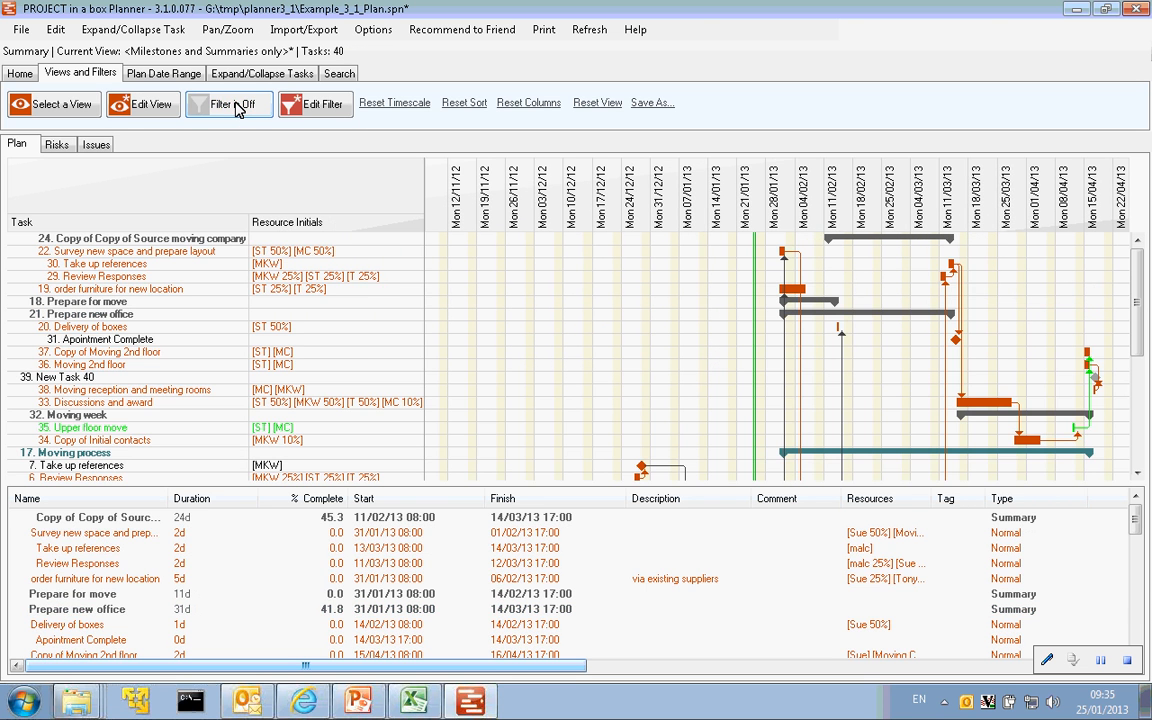
pyautogui.click(237, 106)
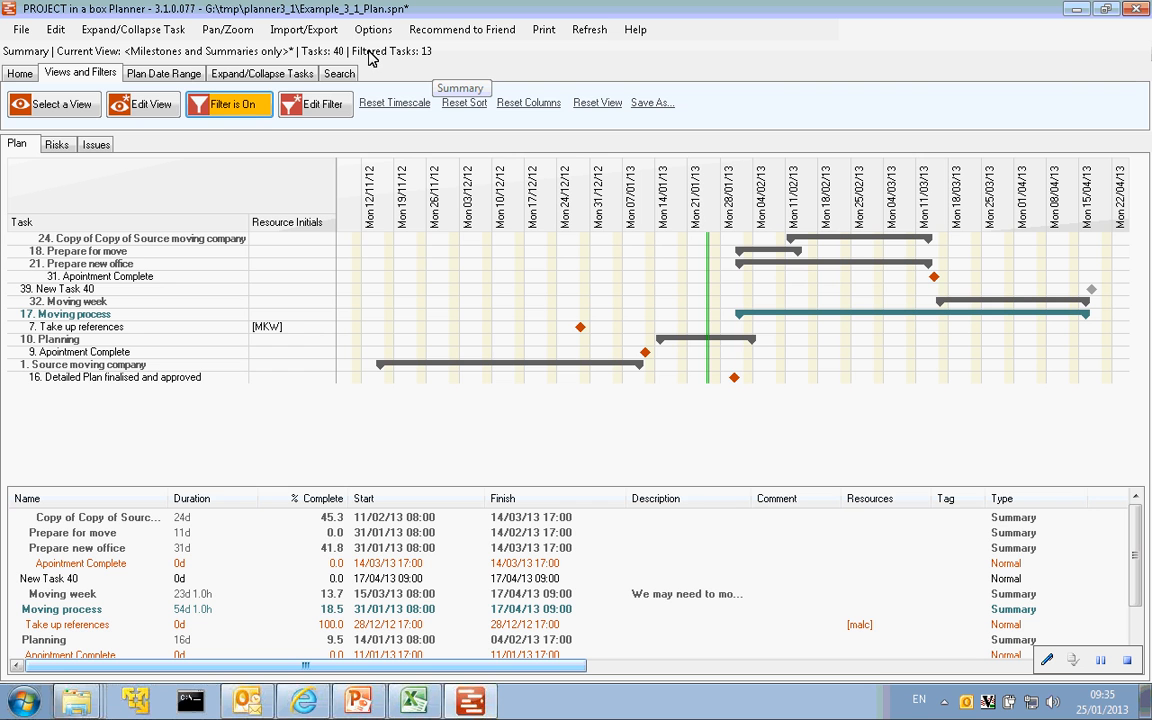
pyautogui.click(228, 112)
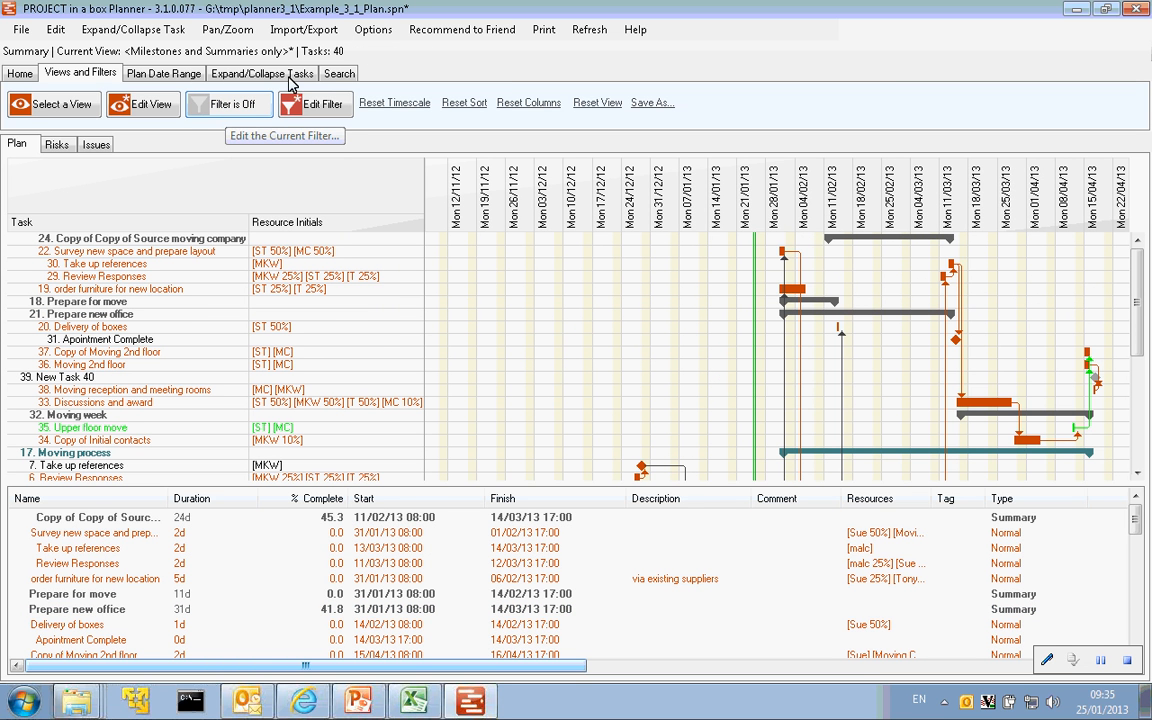
pyautogui.click(240, 113)
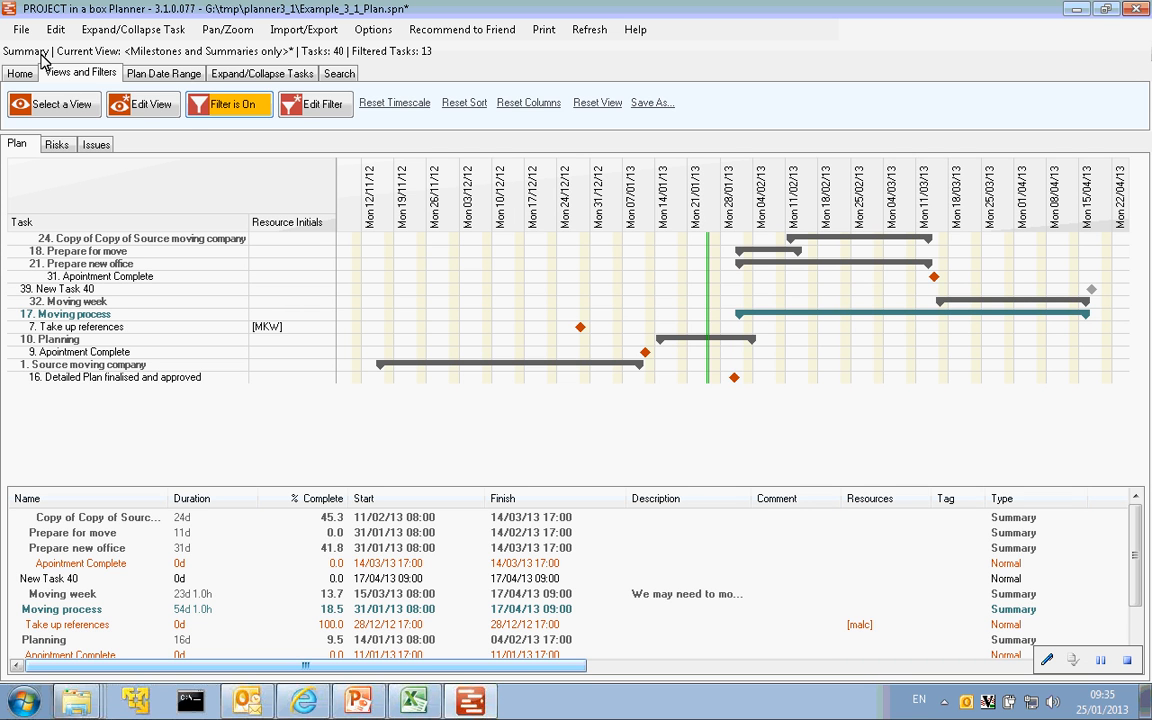
# Return the plan to the built-in _Default view, showing the task list from its start.
pyautogui.click(59, 108)
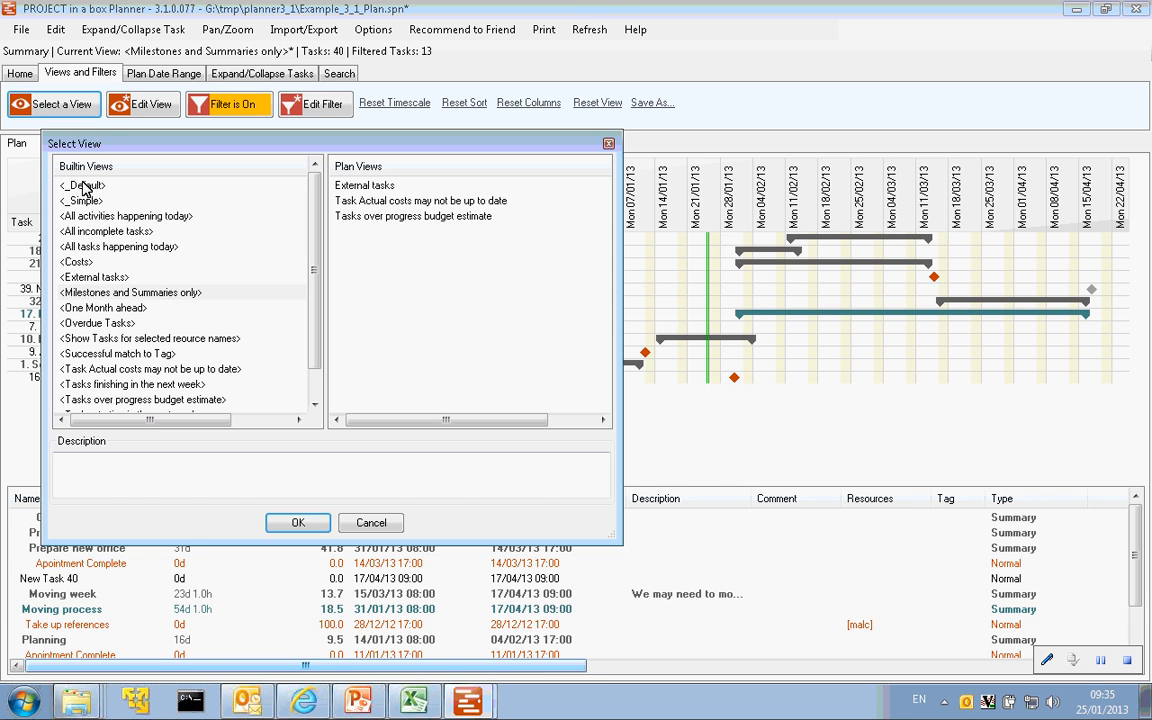
pyautogui.doubleClick(85, 187)
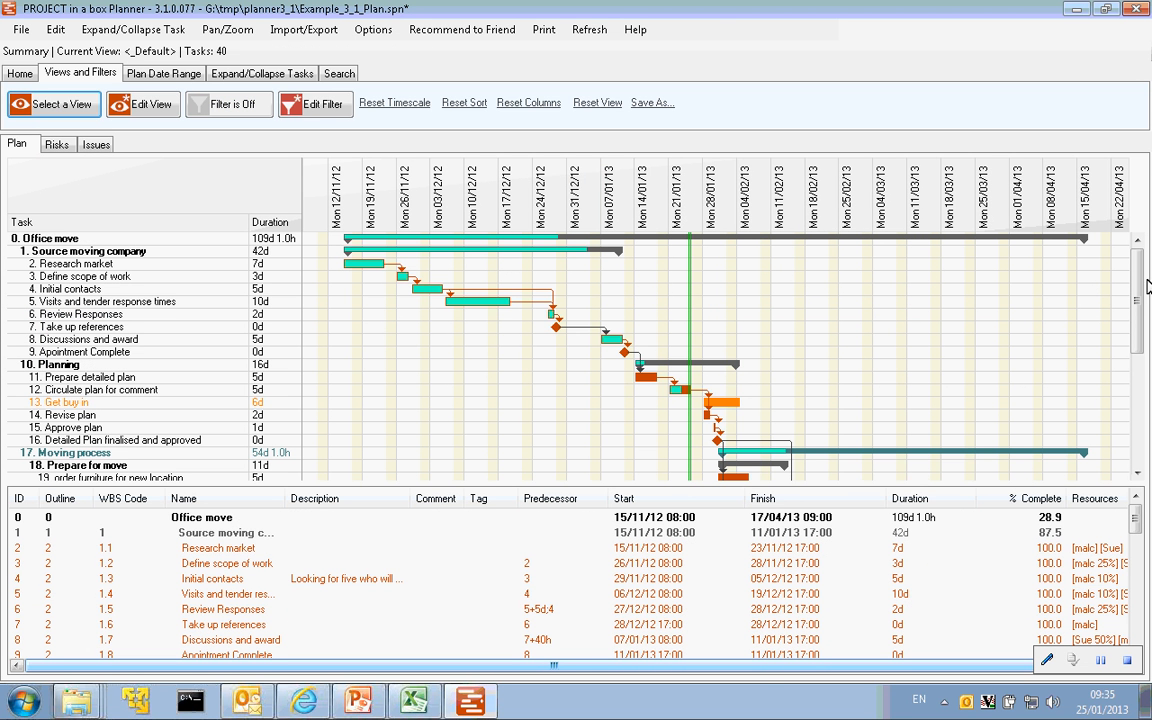
pyautogui.moveTo(1136, 288)
pyautogui.mouseDown()
pyautogui.moveTo(1145, 408)
pyautogui.moveTo(1139, 280)
pyautogui.mouseUp()
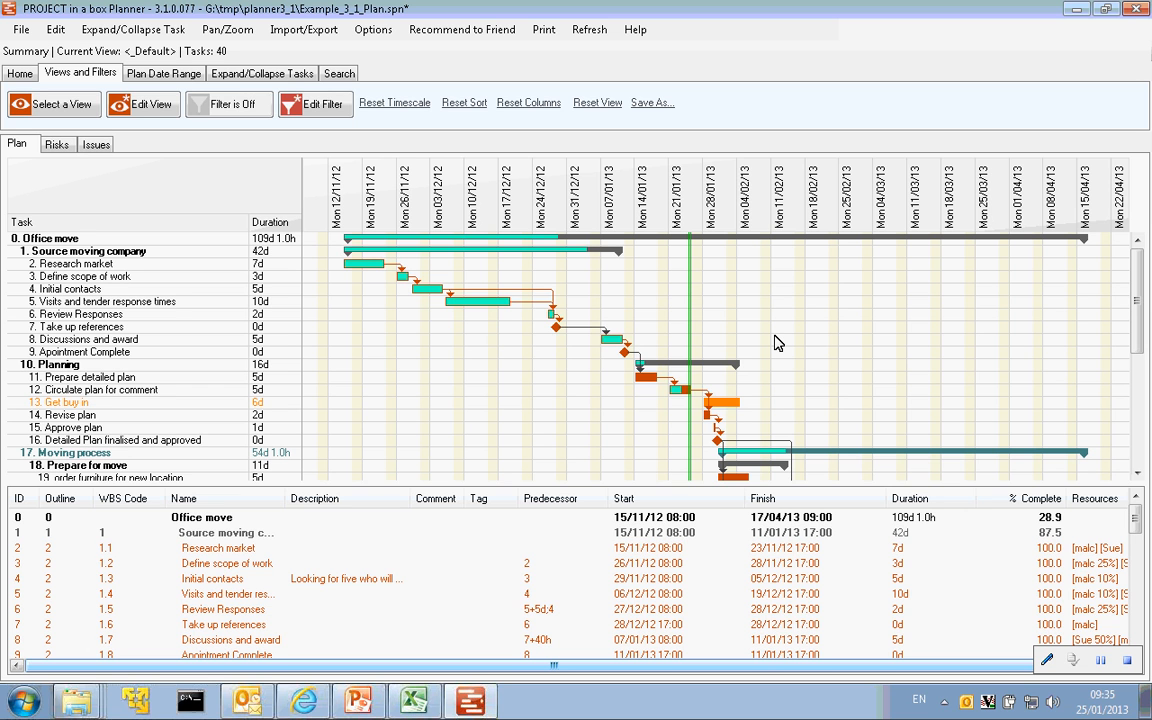